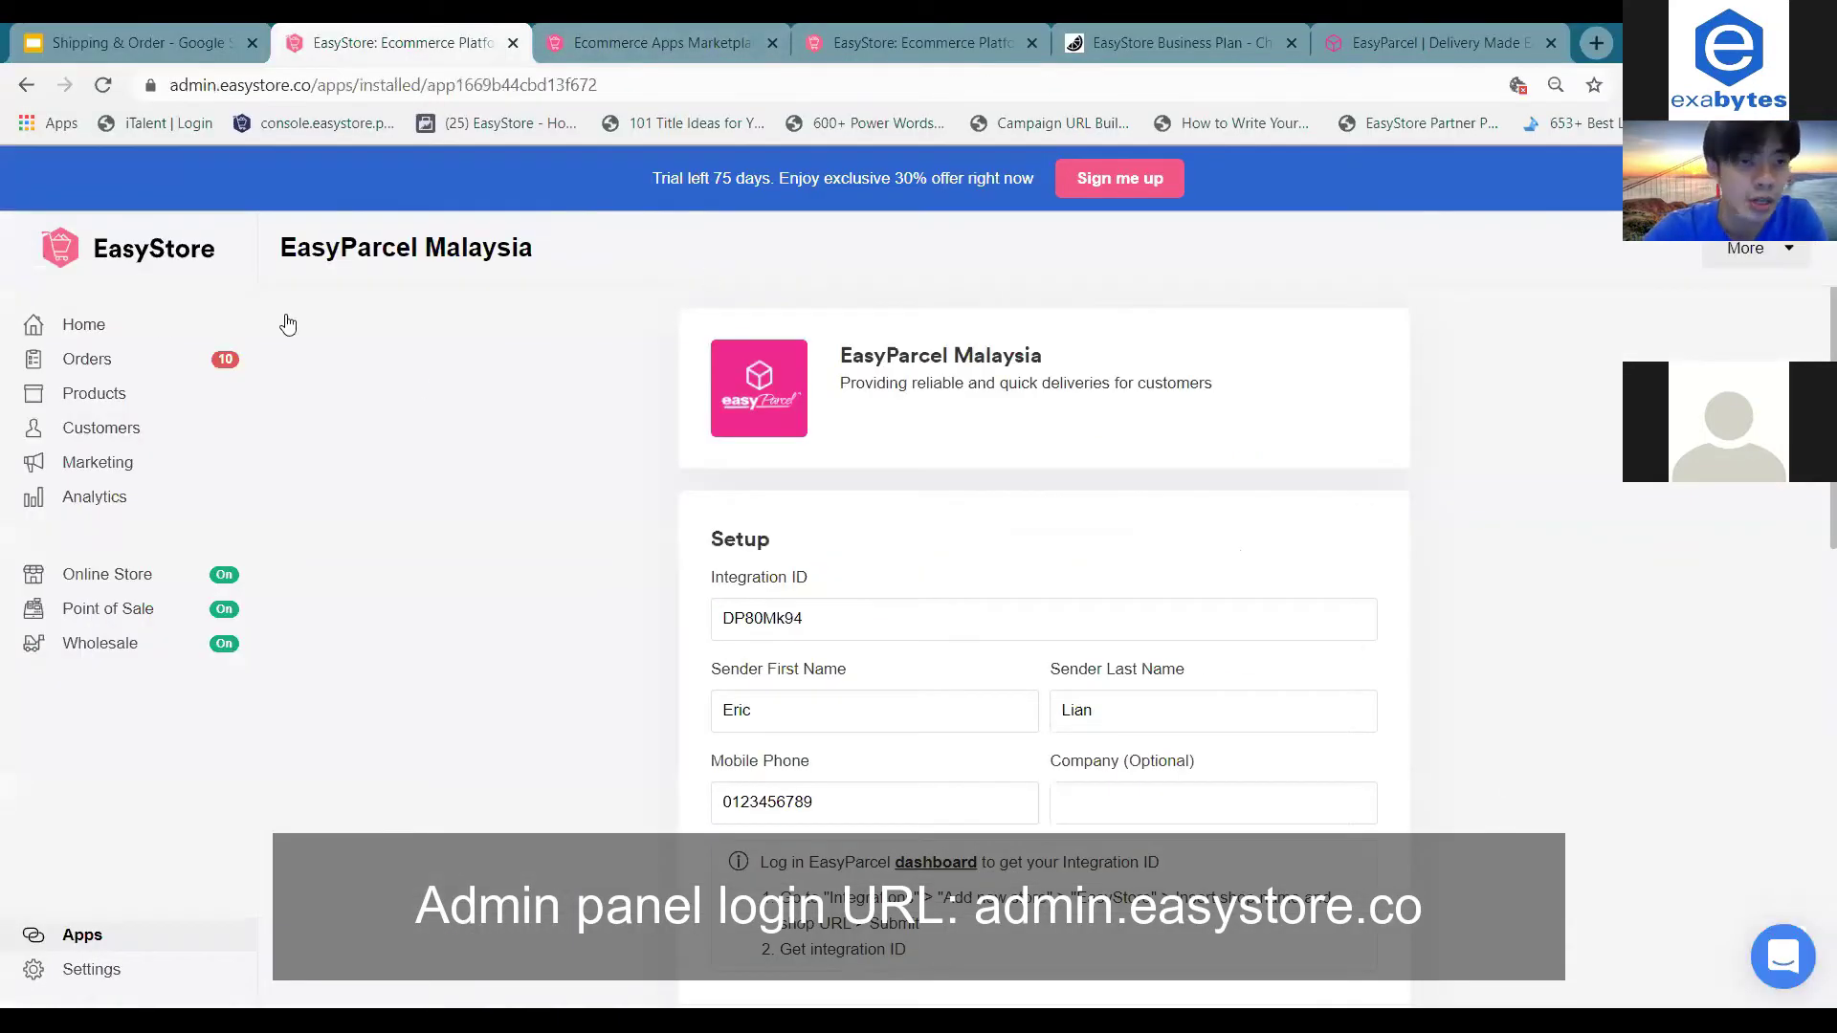
Leave the EasyParcel Malaysia setup page for the EasyStore Home dashboard.
left_click(85, 325)
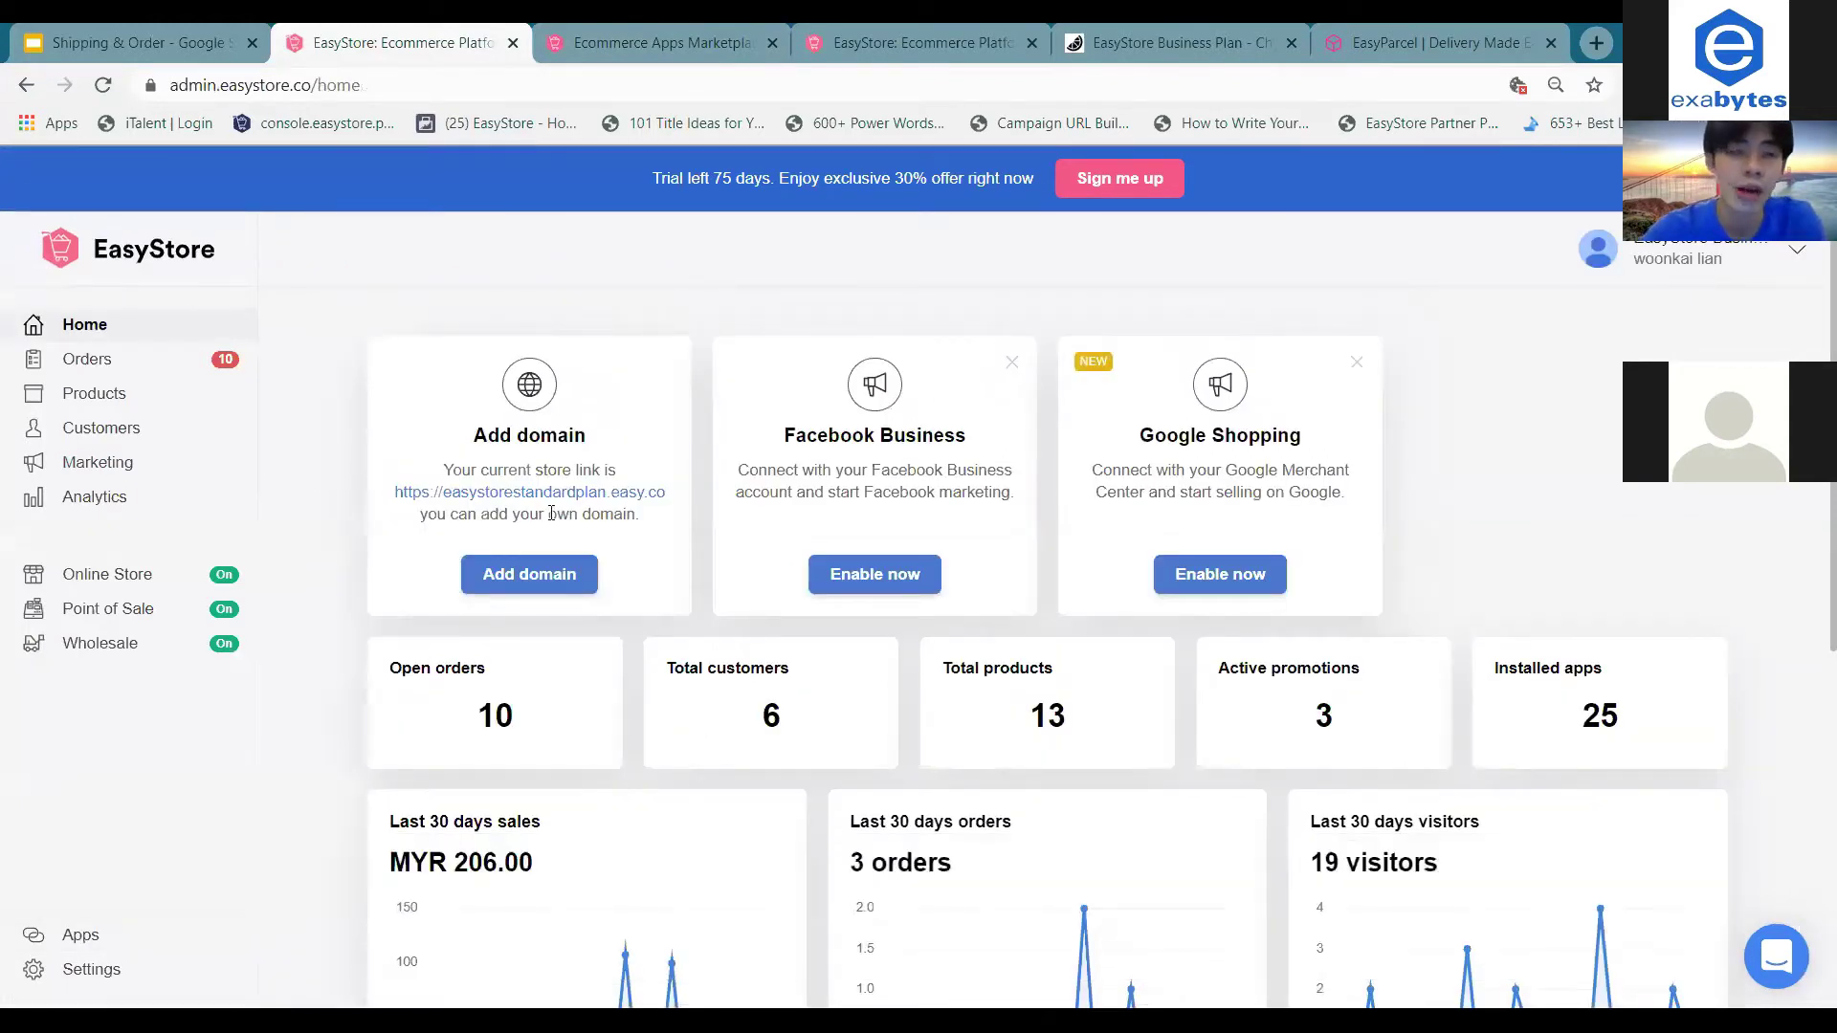
left_click(199, 373)
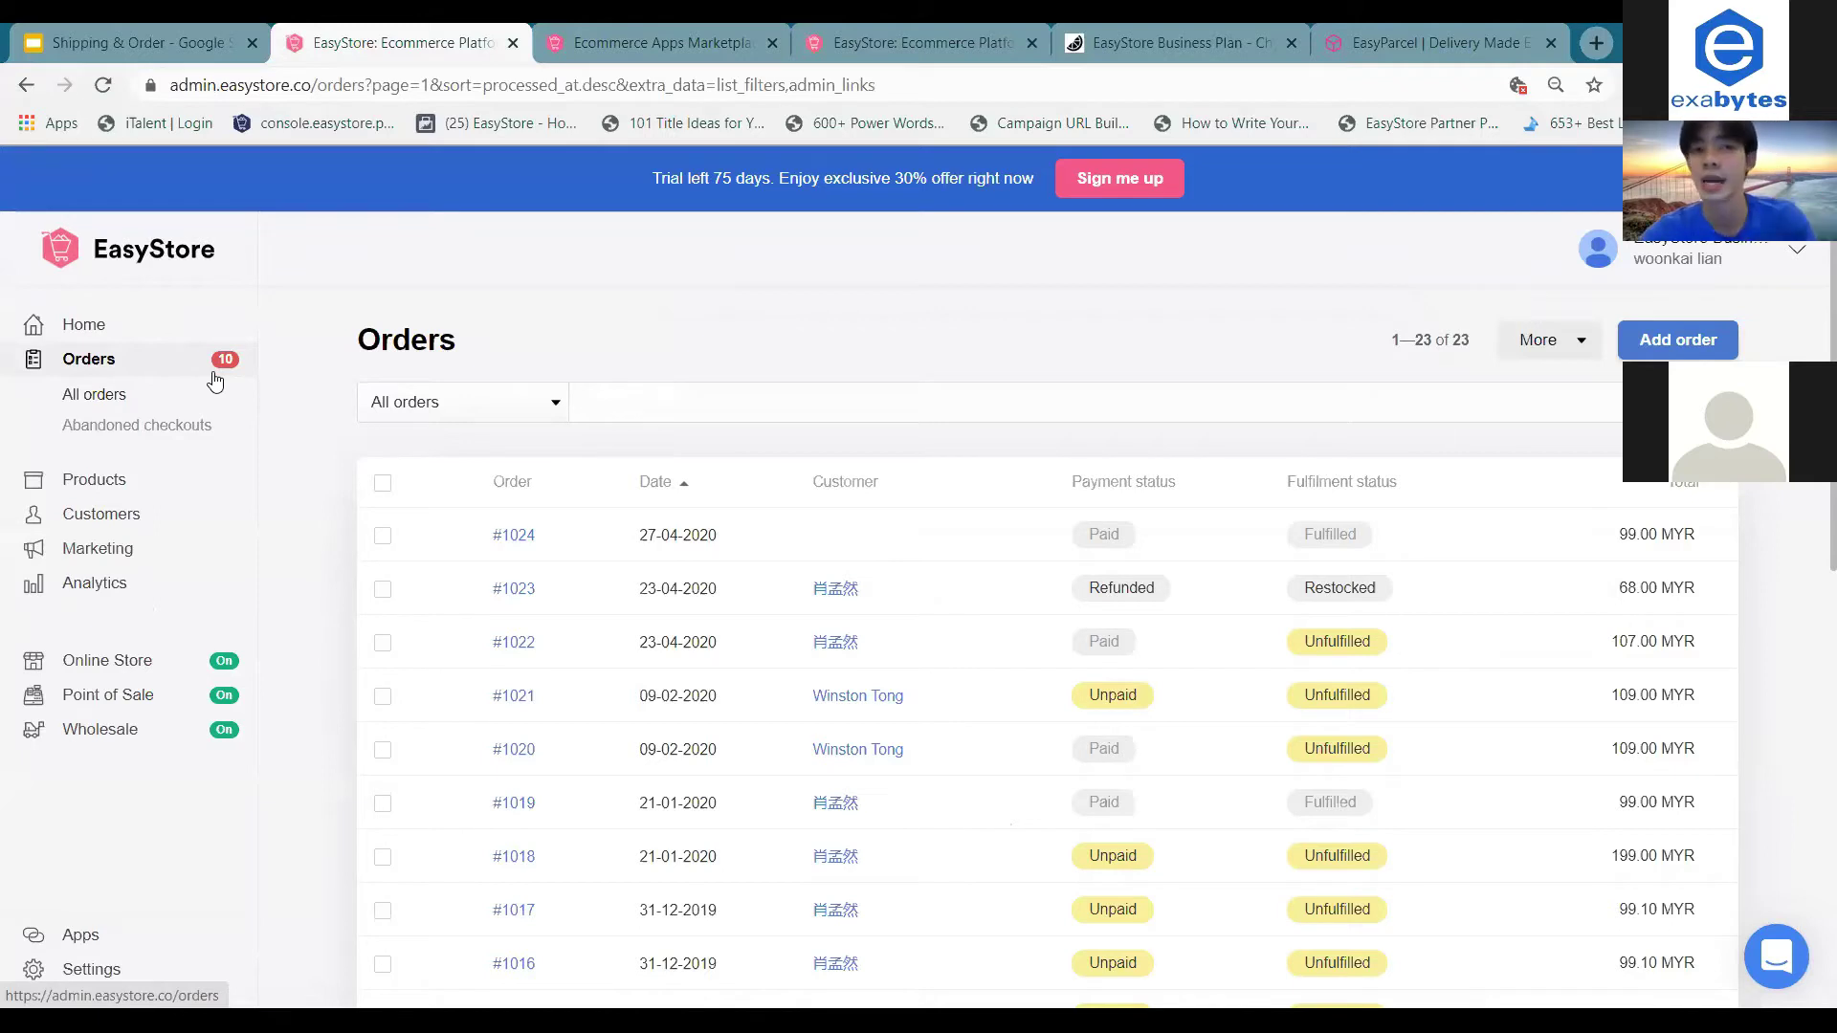
scroll(413, 507, "down", 1)
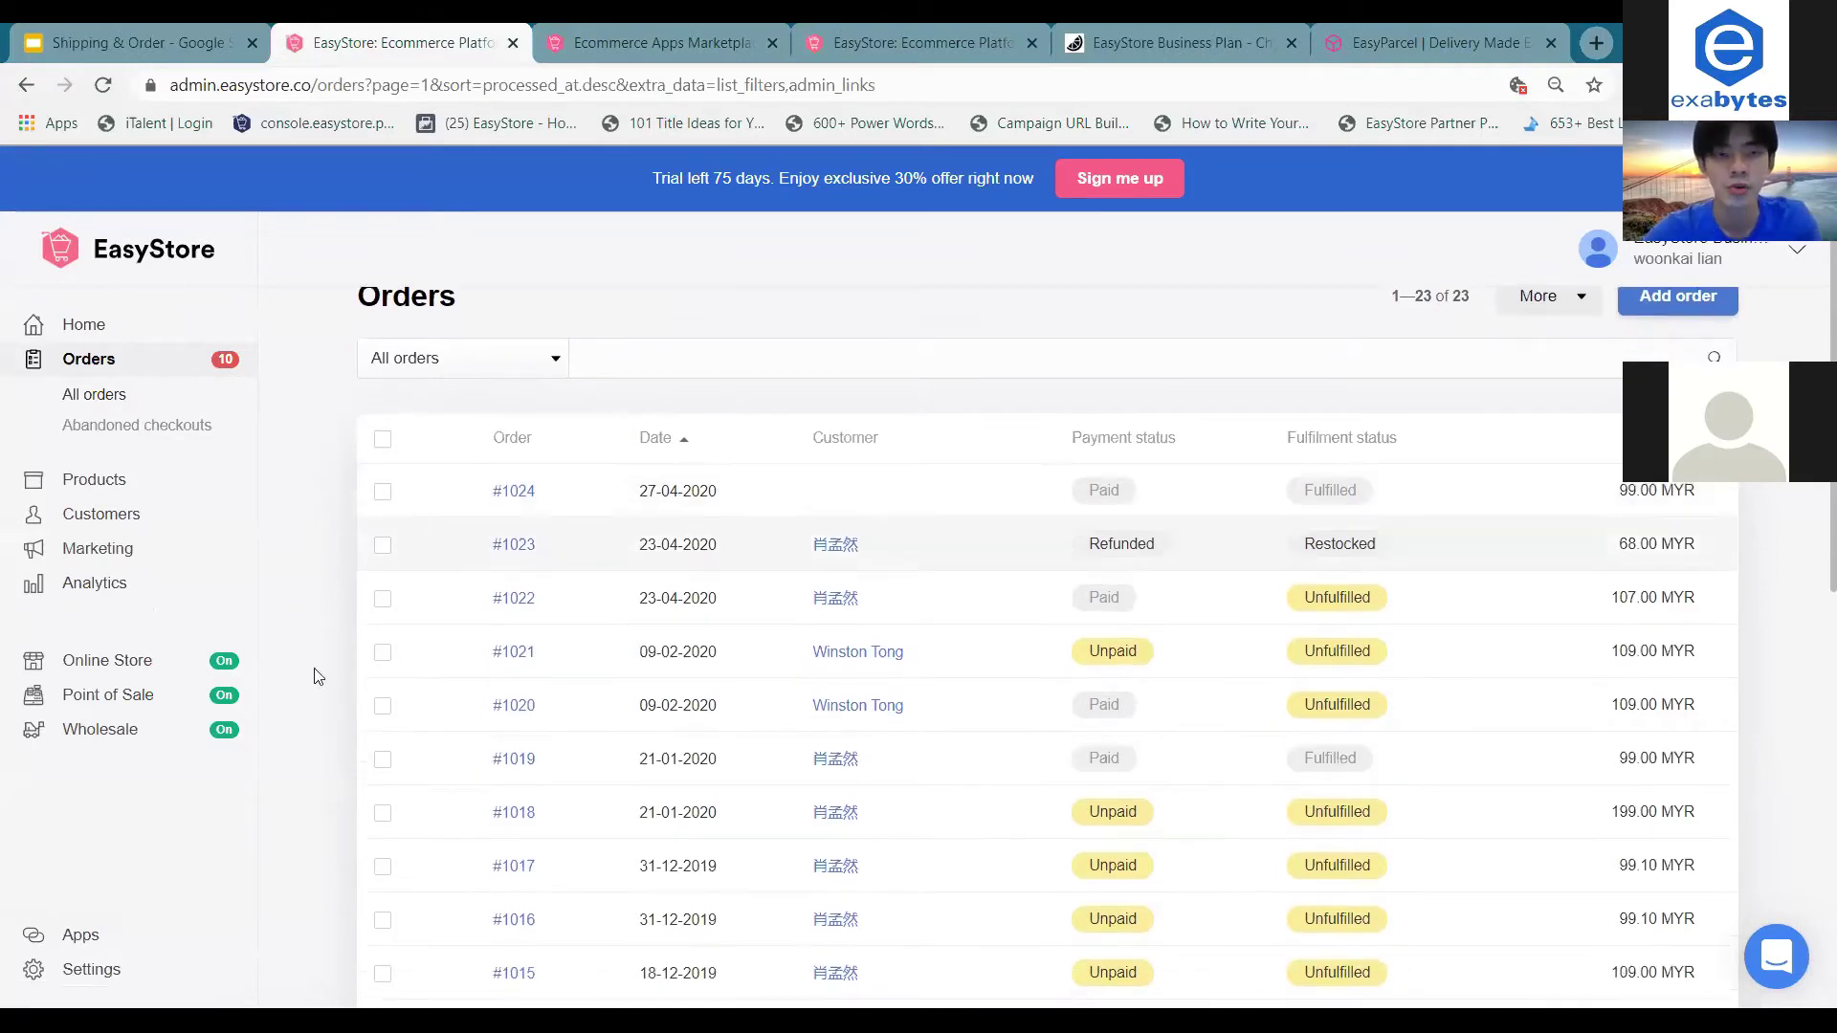
scroll(536, 744, "up", 1)
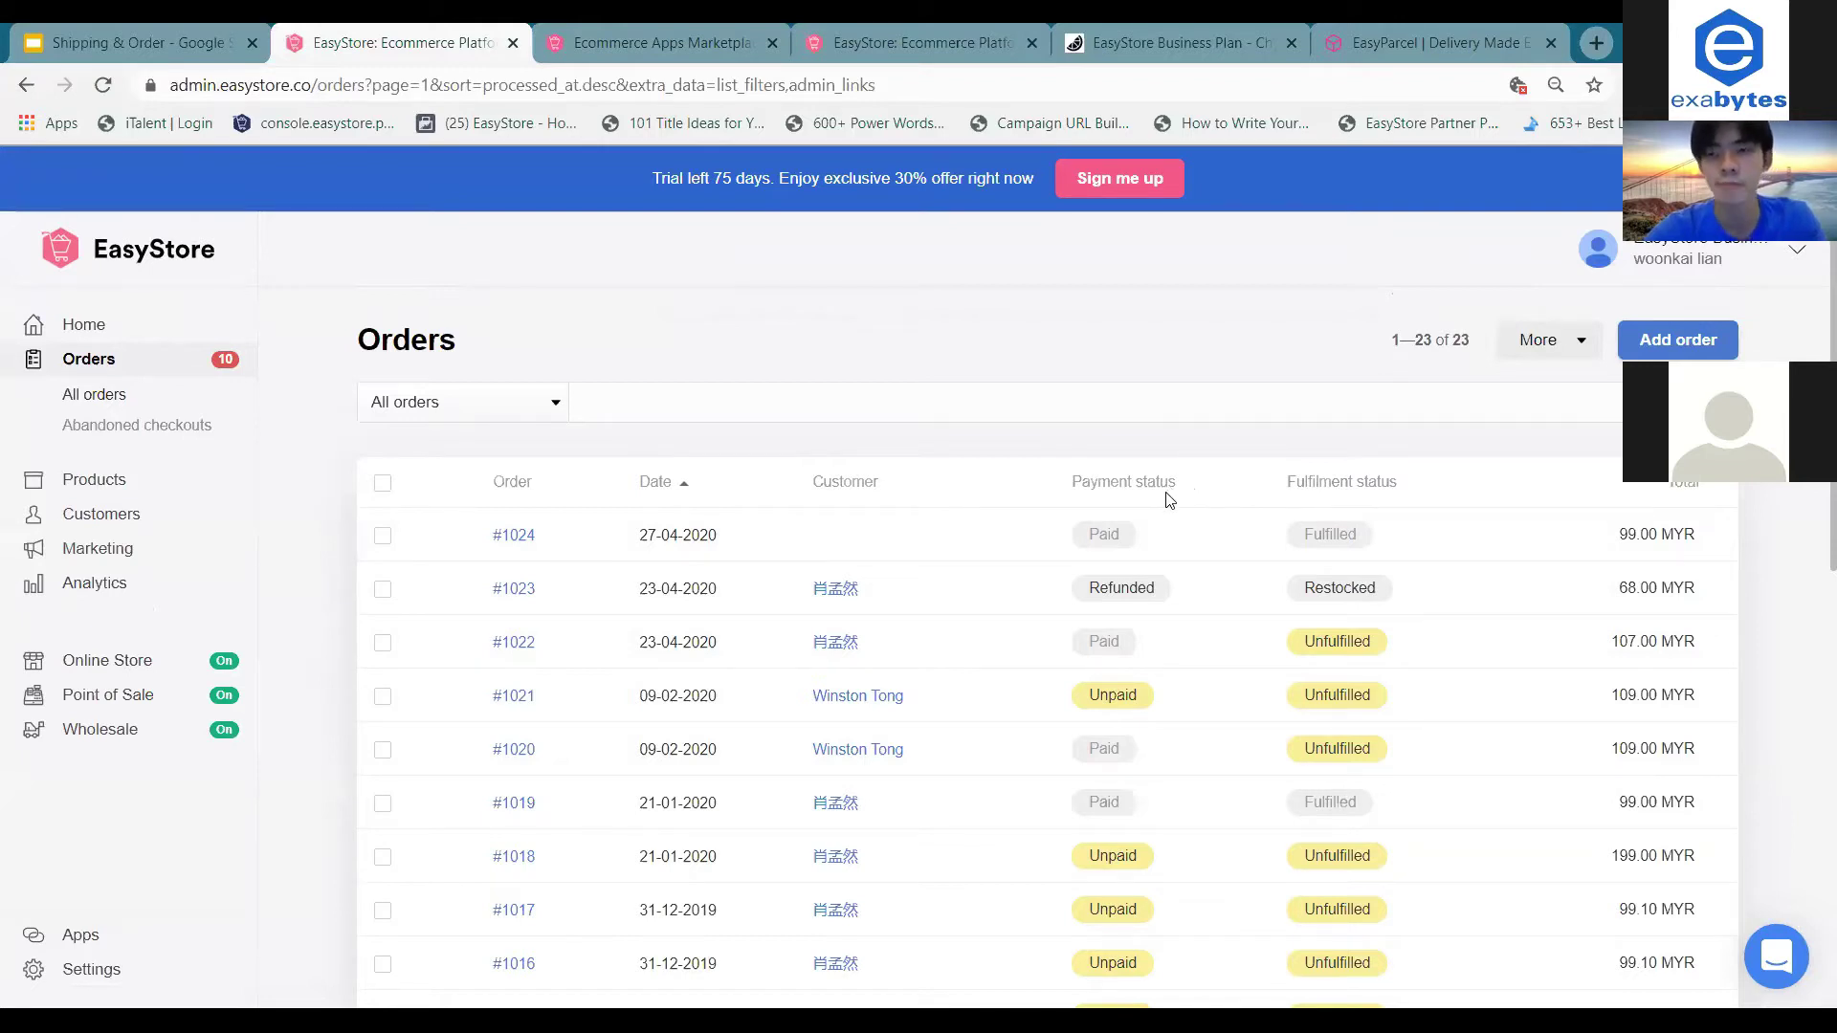
scroll(1165, 497, "down", 1)
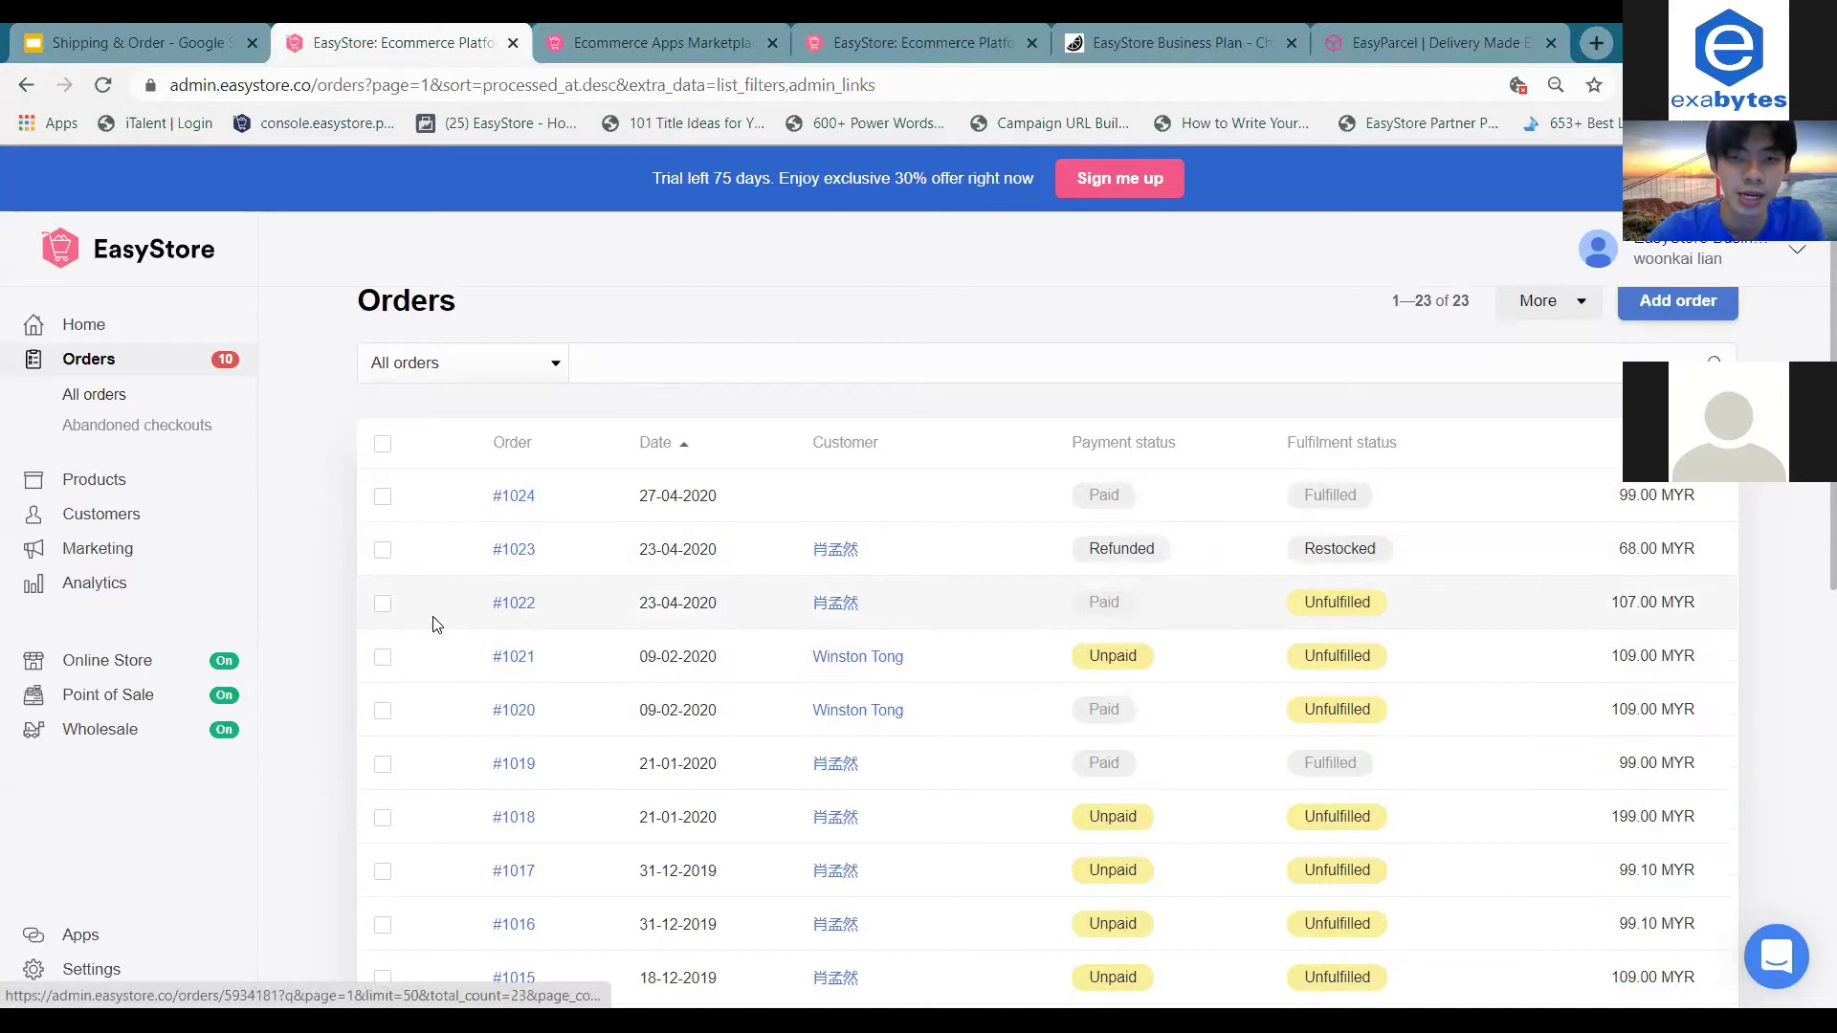
Open order #1022 and view its Fulfill options, closing them without fulfilling the order.
left_click(515, 611)
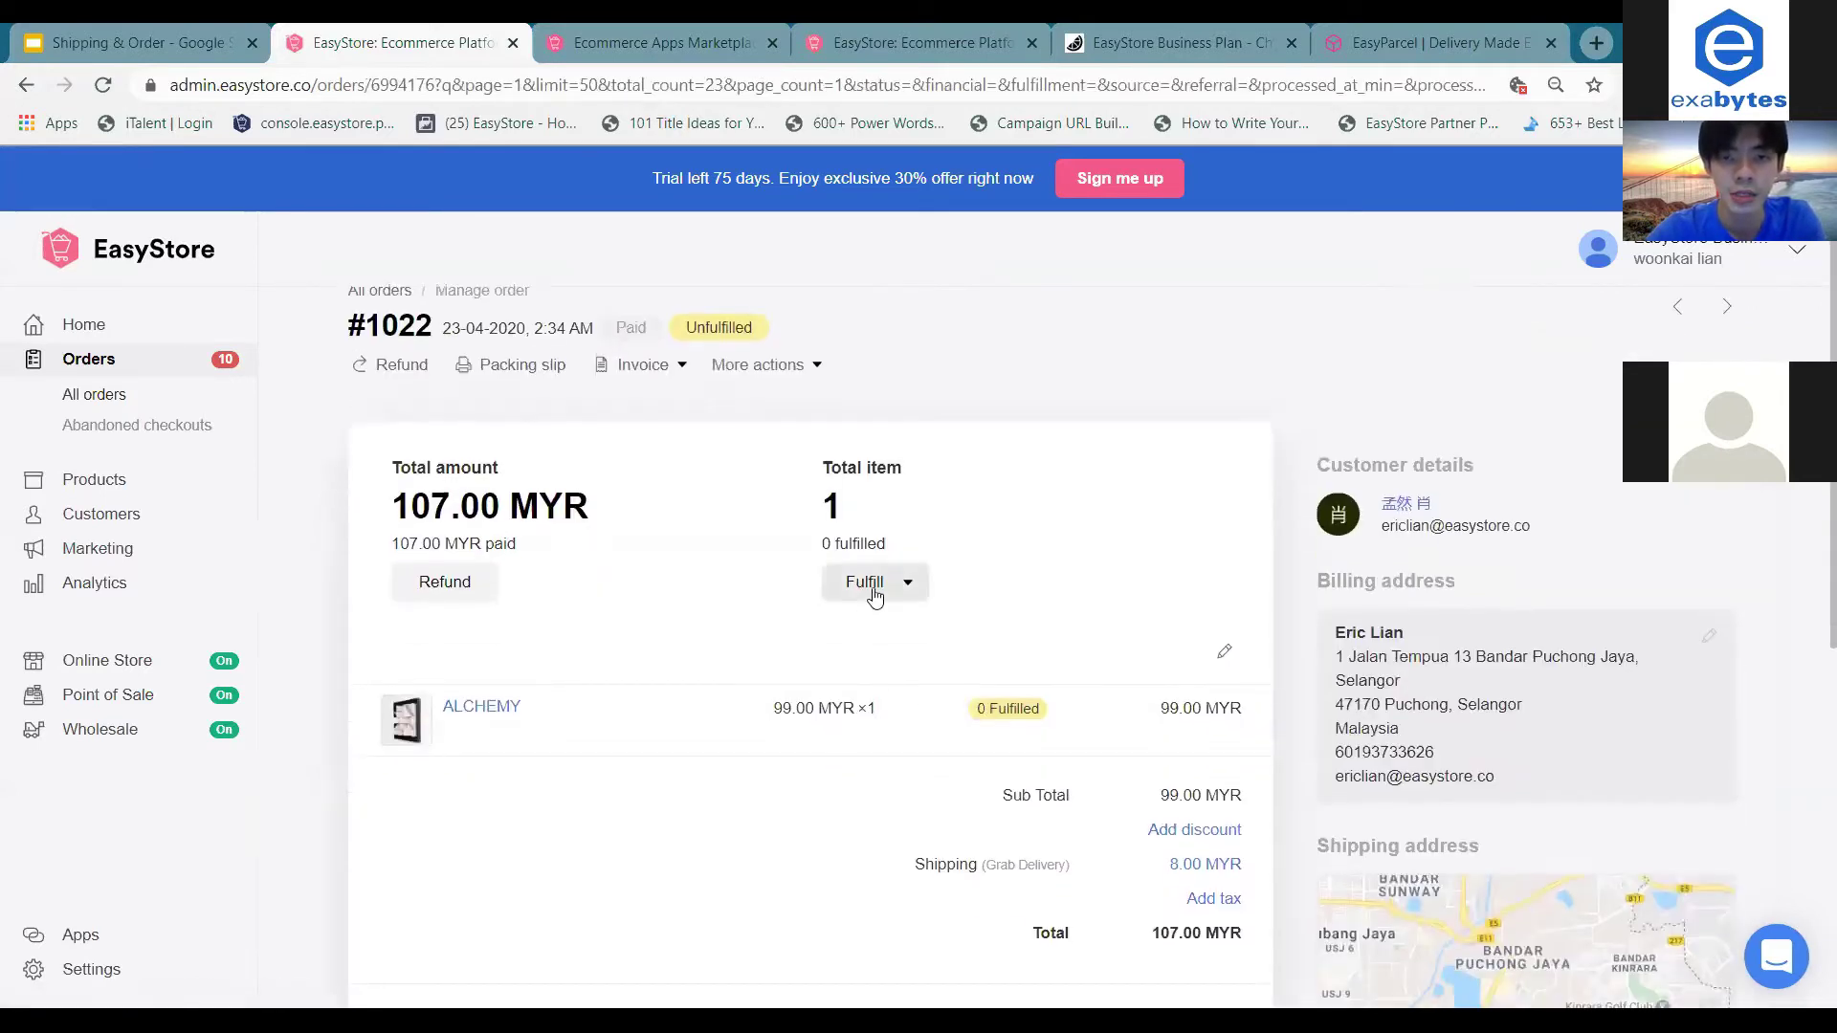
left_click(867, 587)
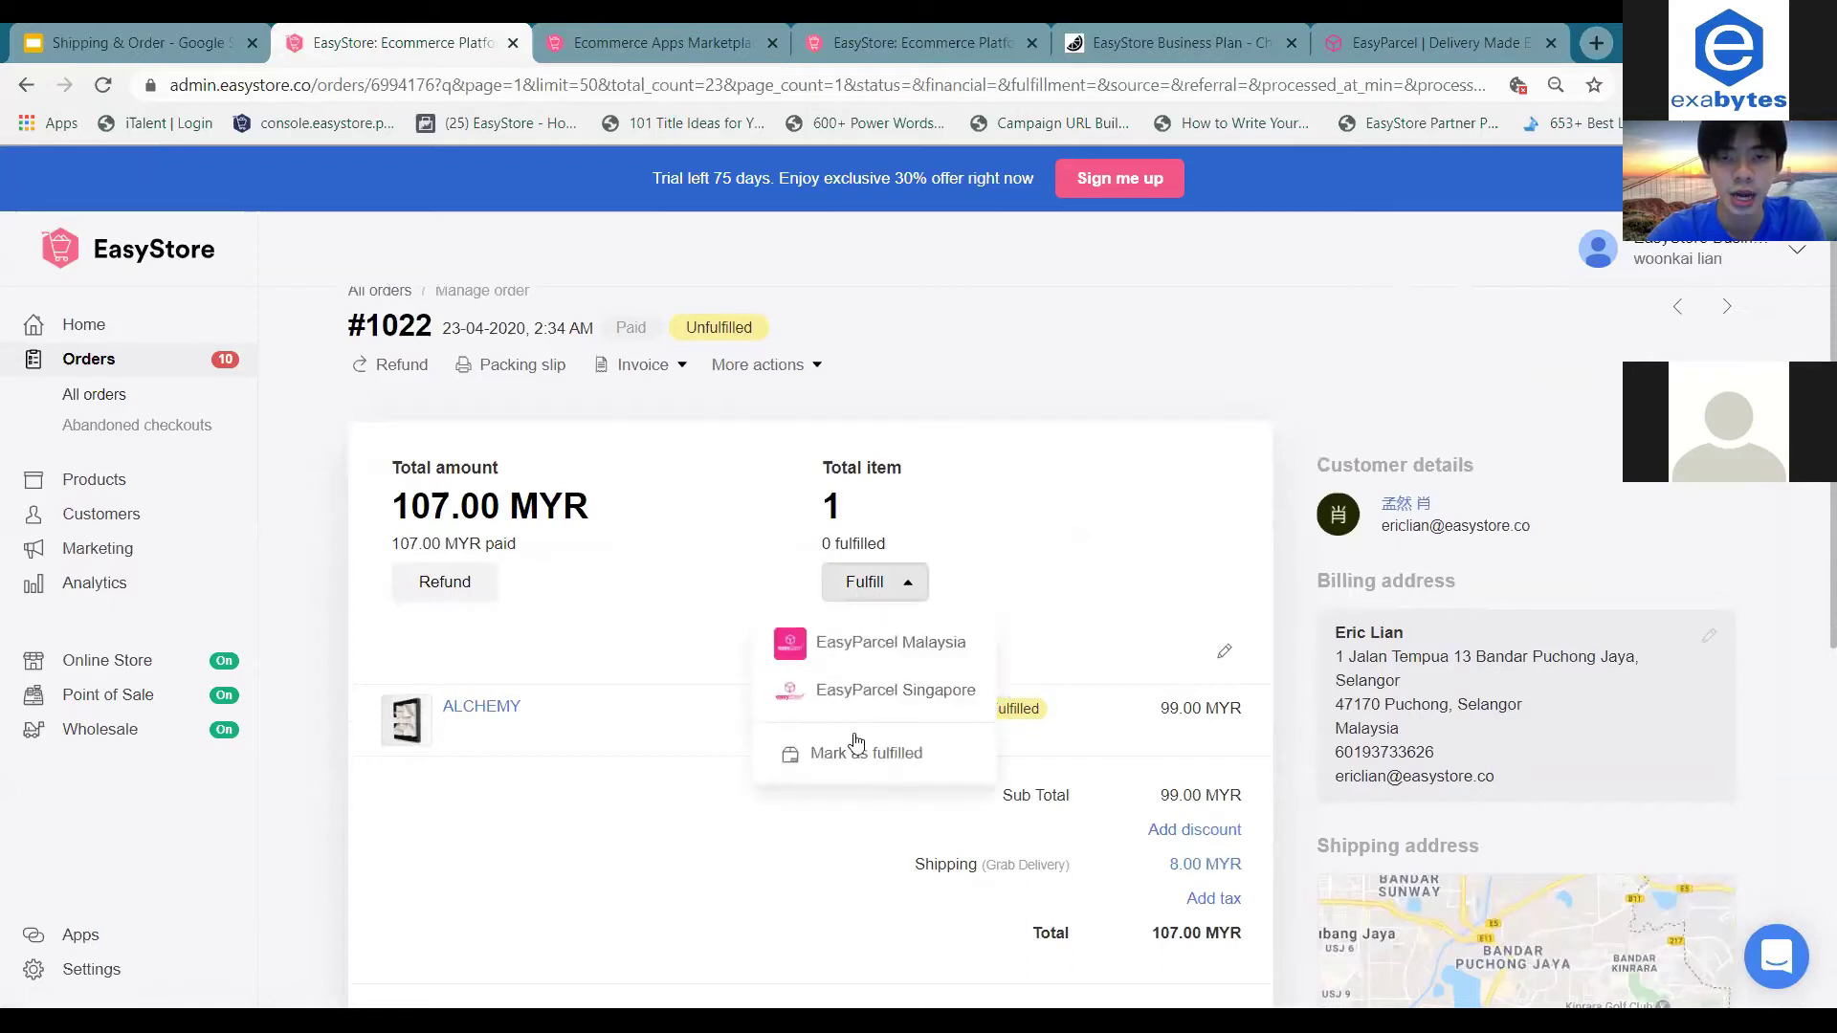
left_click(643, 627)
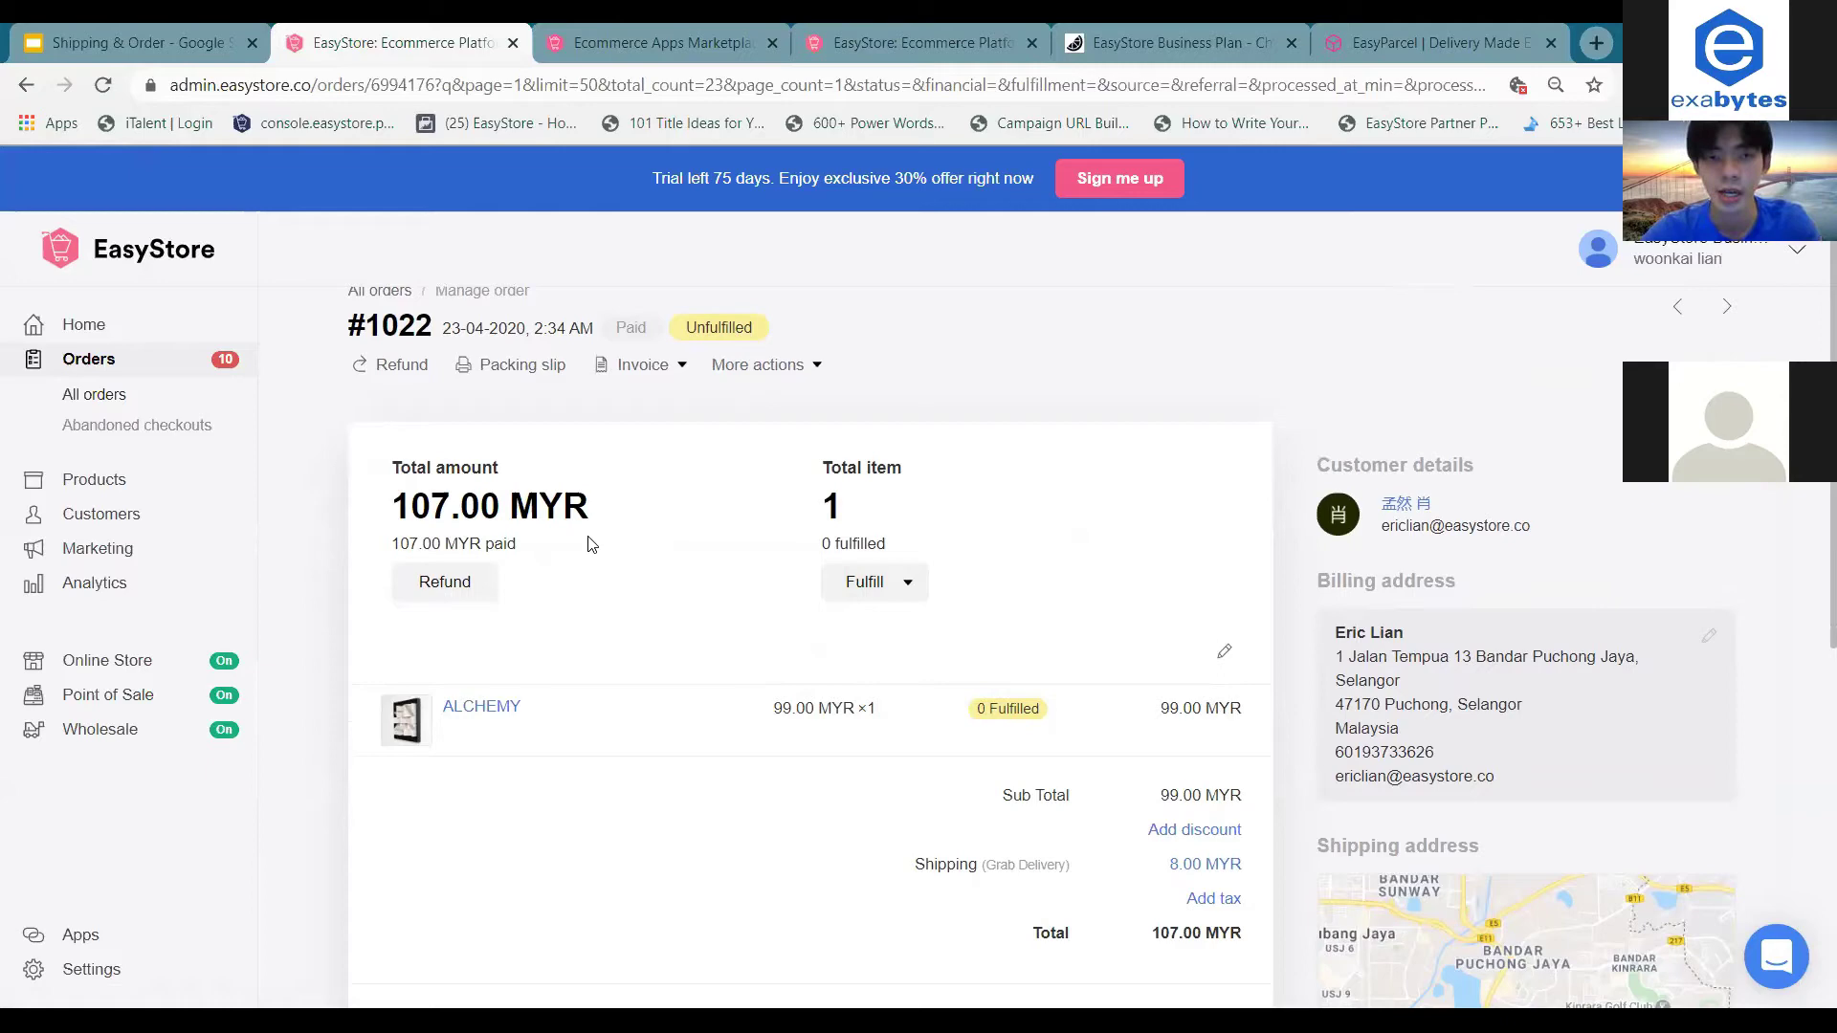
left_click(484, 597)
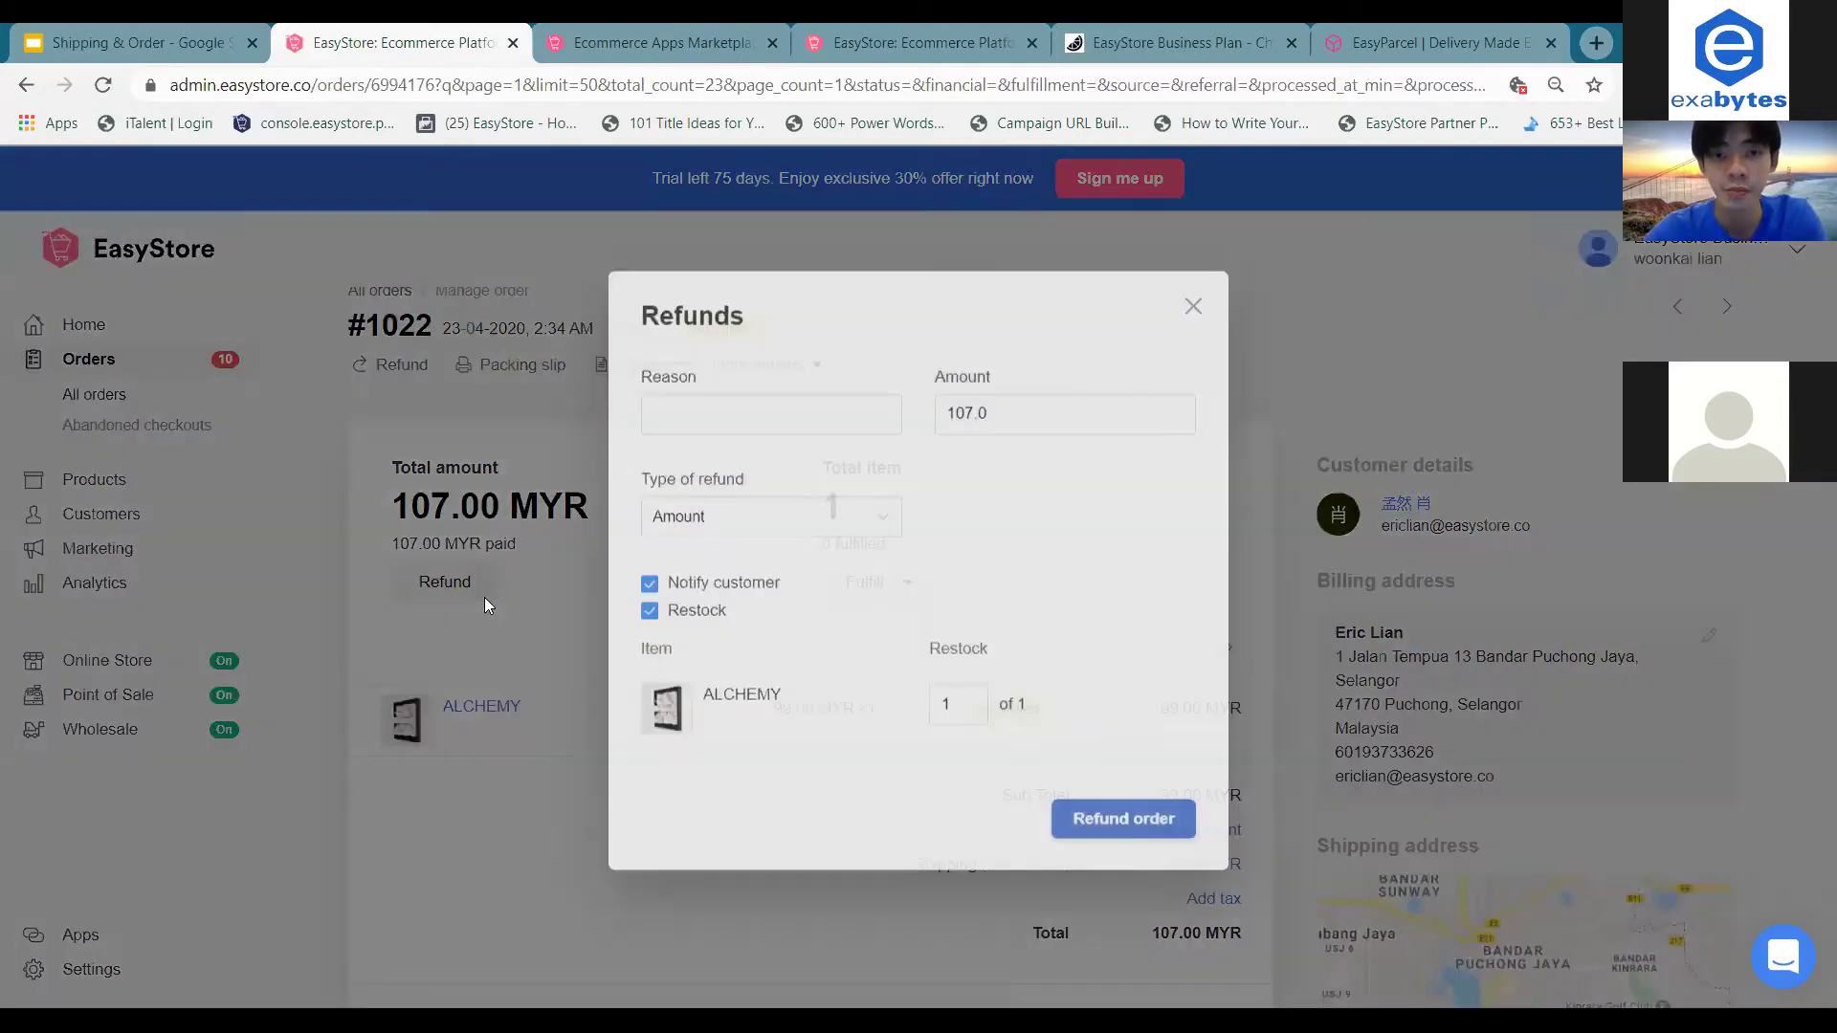
left_click(813, 425)
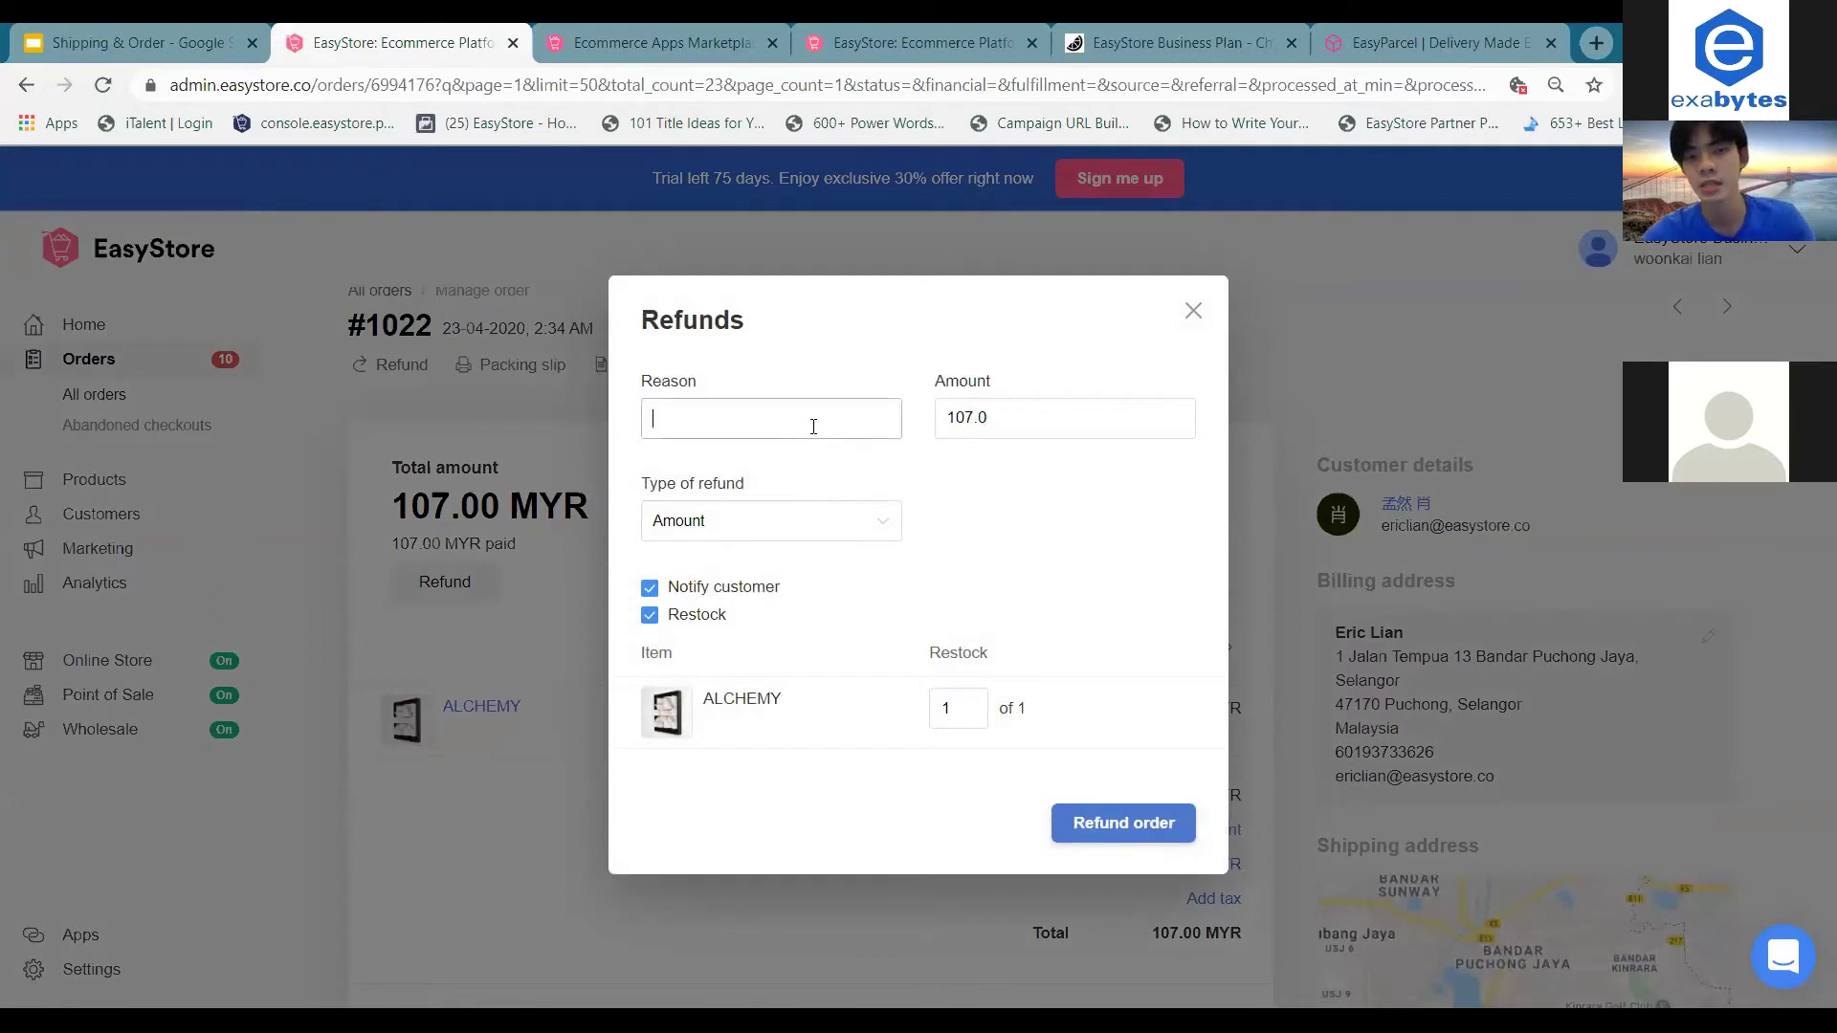
type("Stee")
key("BackSpace")
key("BackSpace")
key("BackSpace")
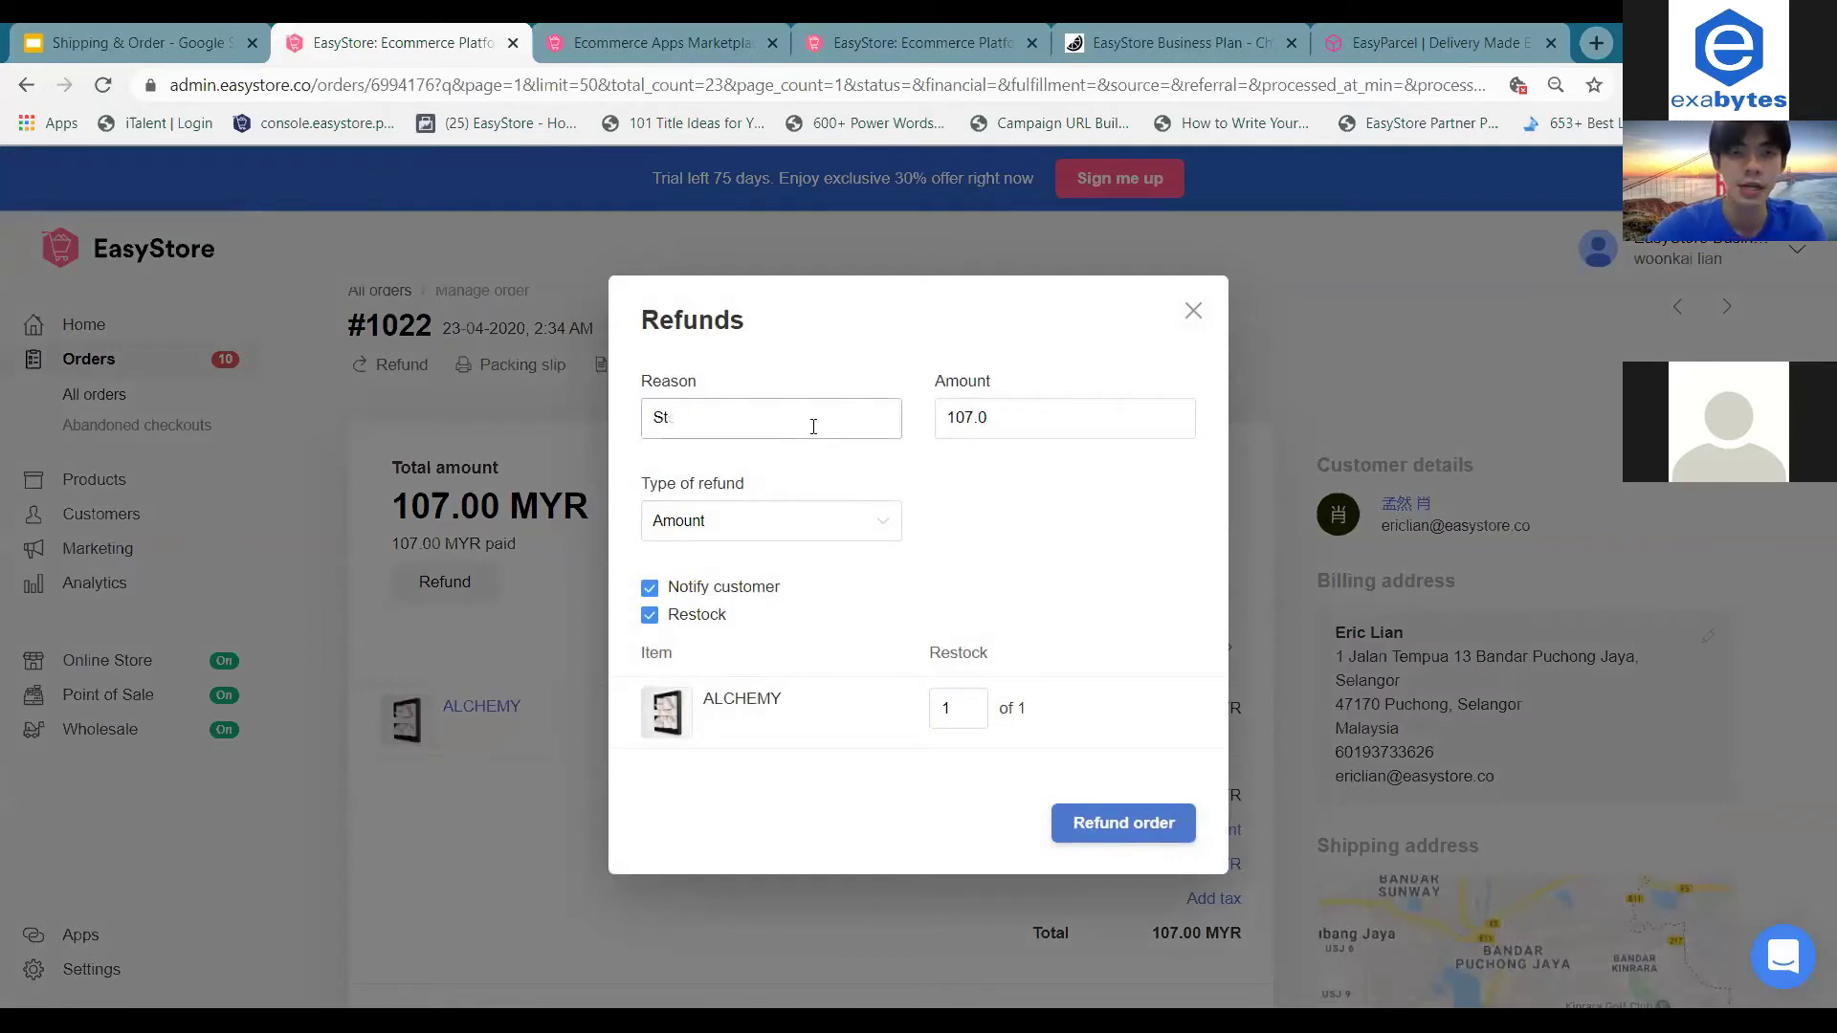
type("P")
key("BackSpace")
type("po")
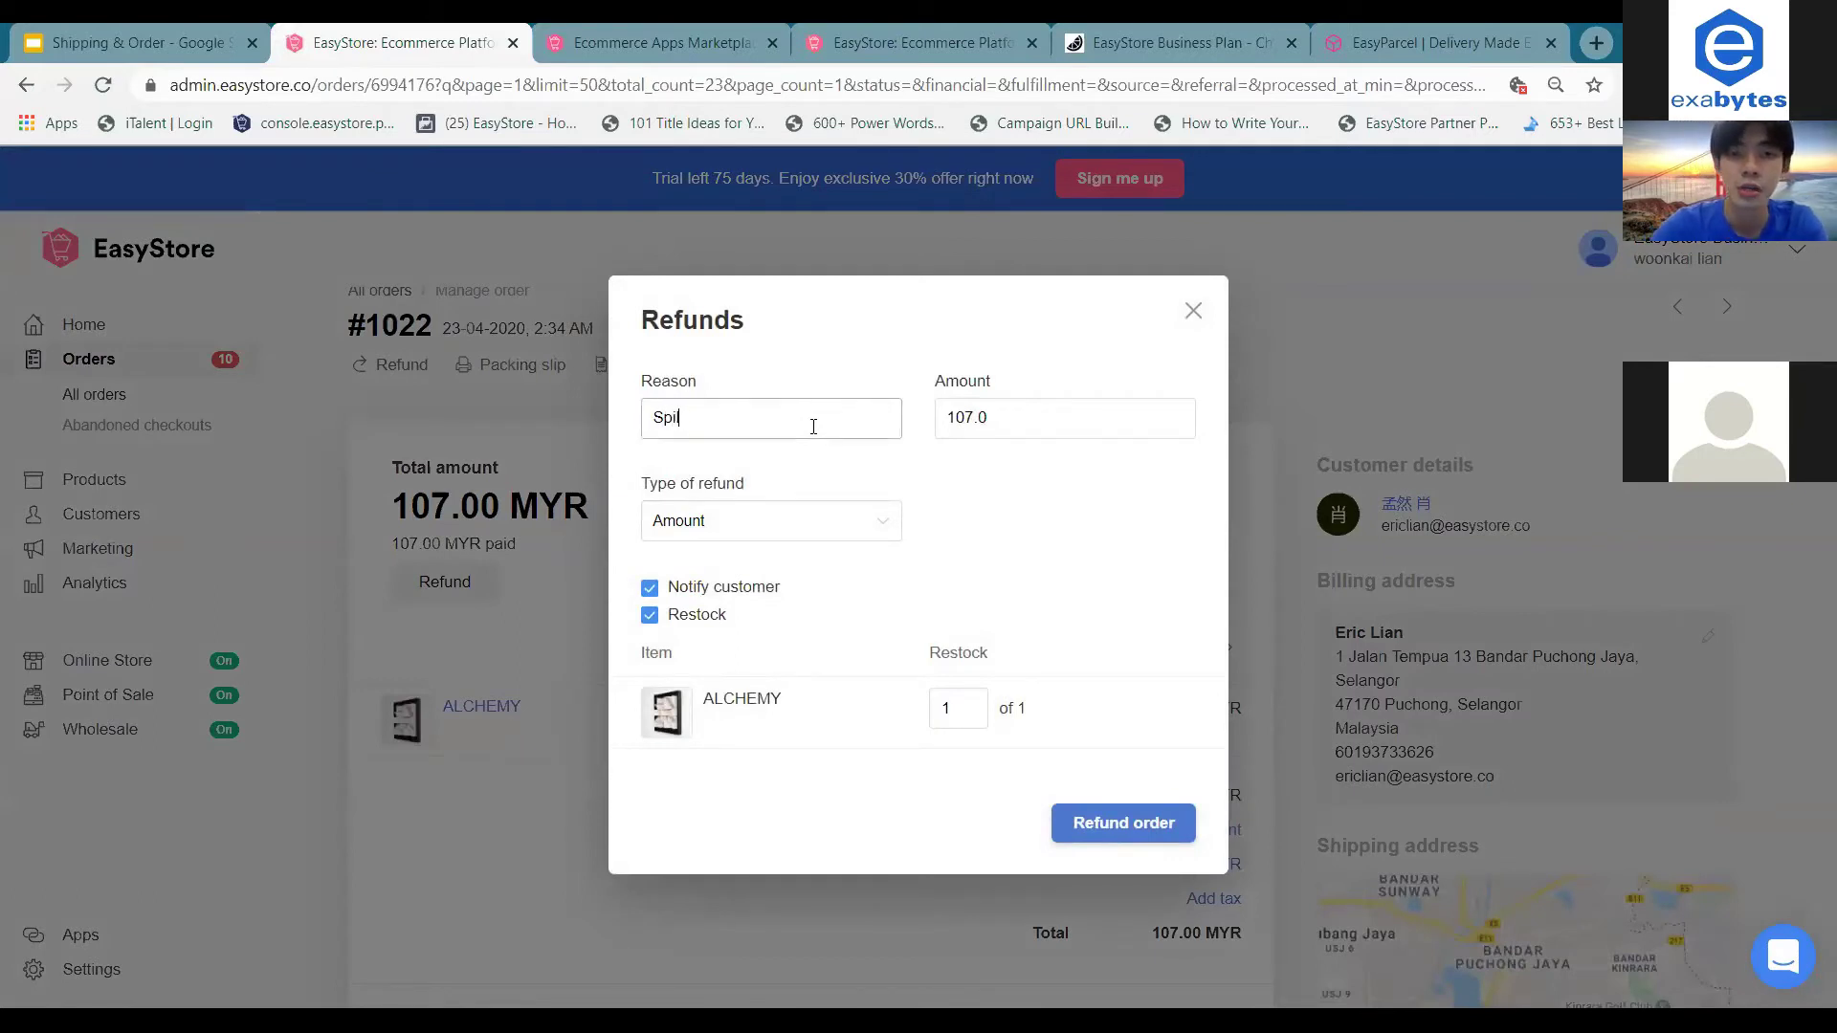
type("iled")
key("BackSpace")
key("BackSpace")
key("BackSpace")
key("BackSpace")
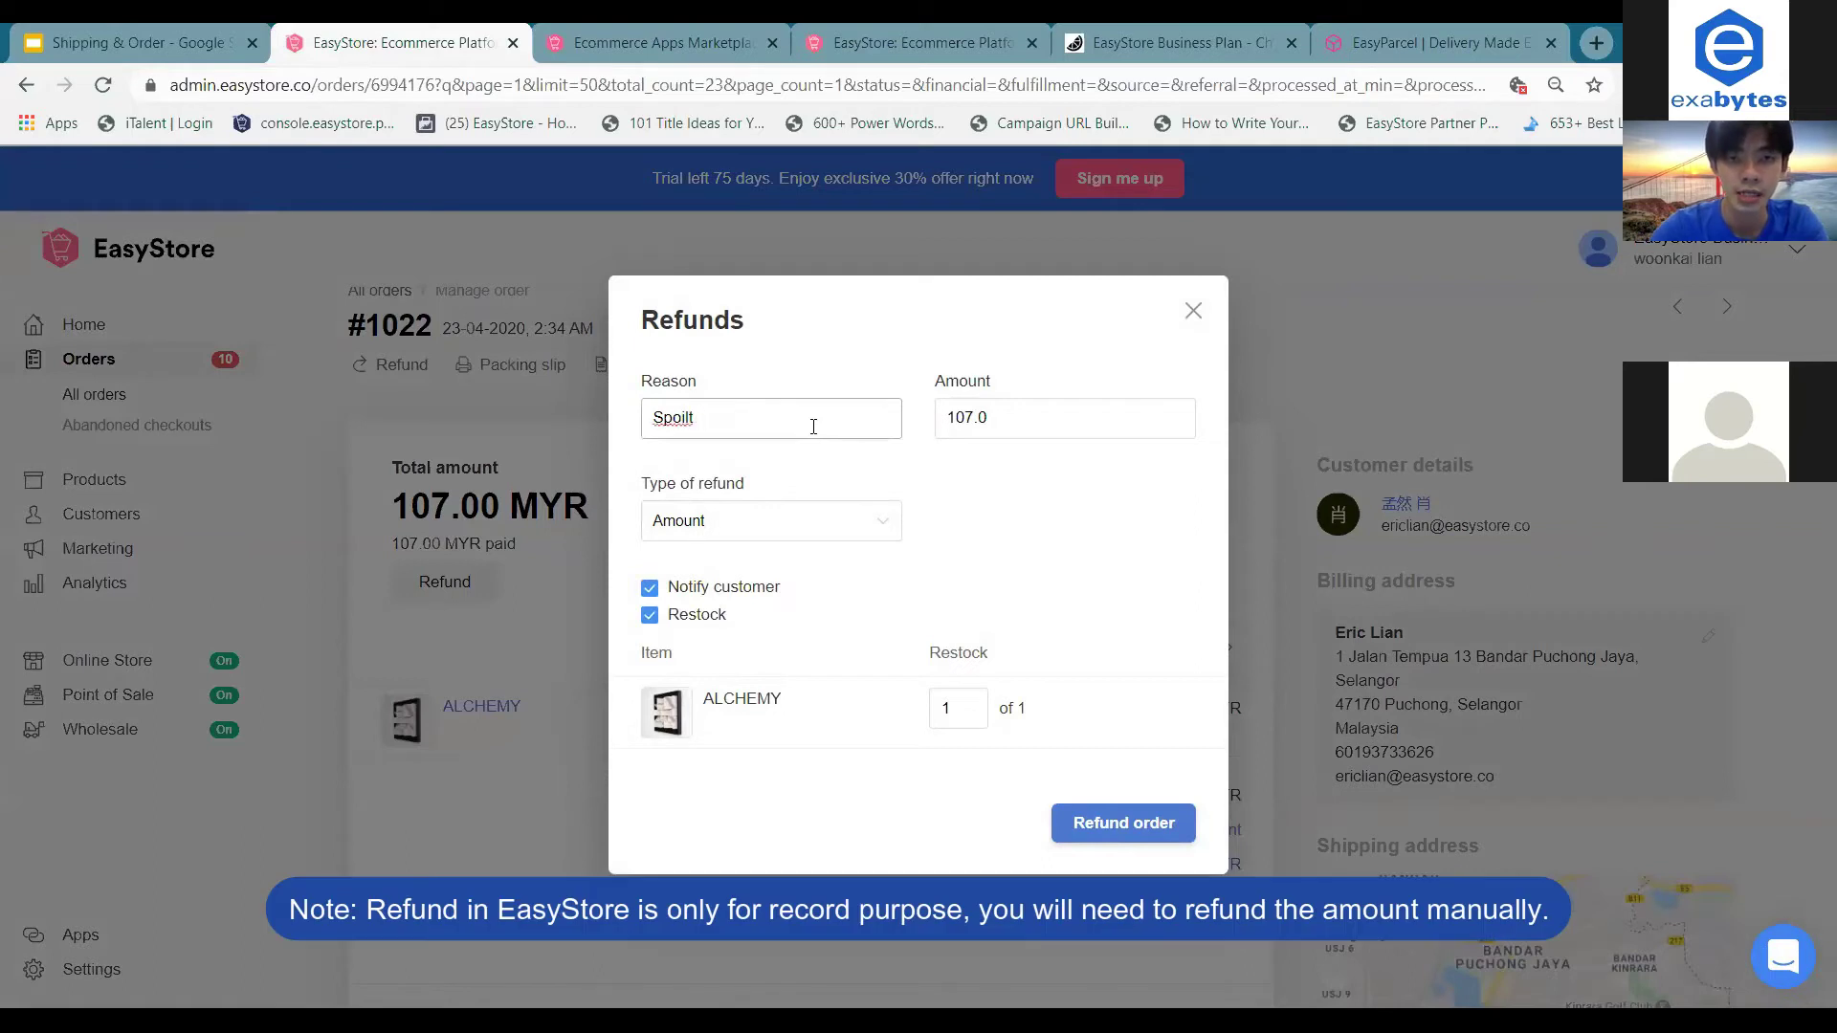
type("l")
key("BackSpace")
type("l")
key("BackSpace")
key("BackSpace")
key("BackSpace")
key("BackSpace")
key("BackSpace")
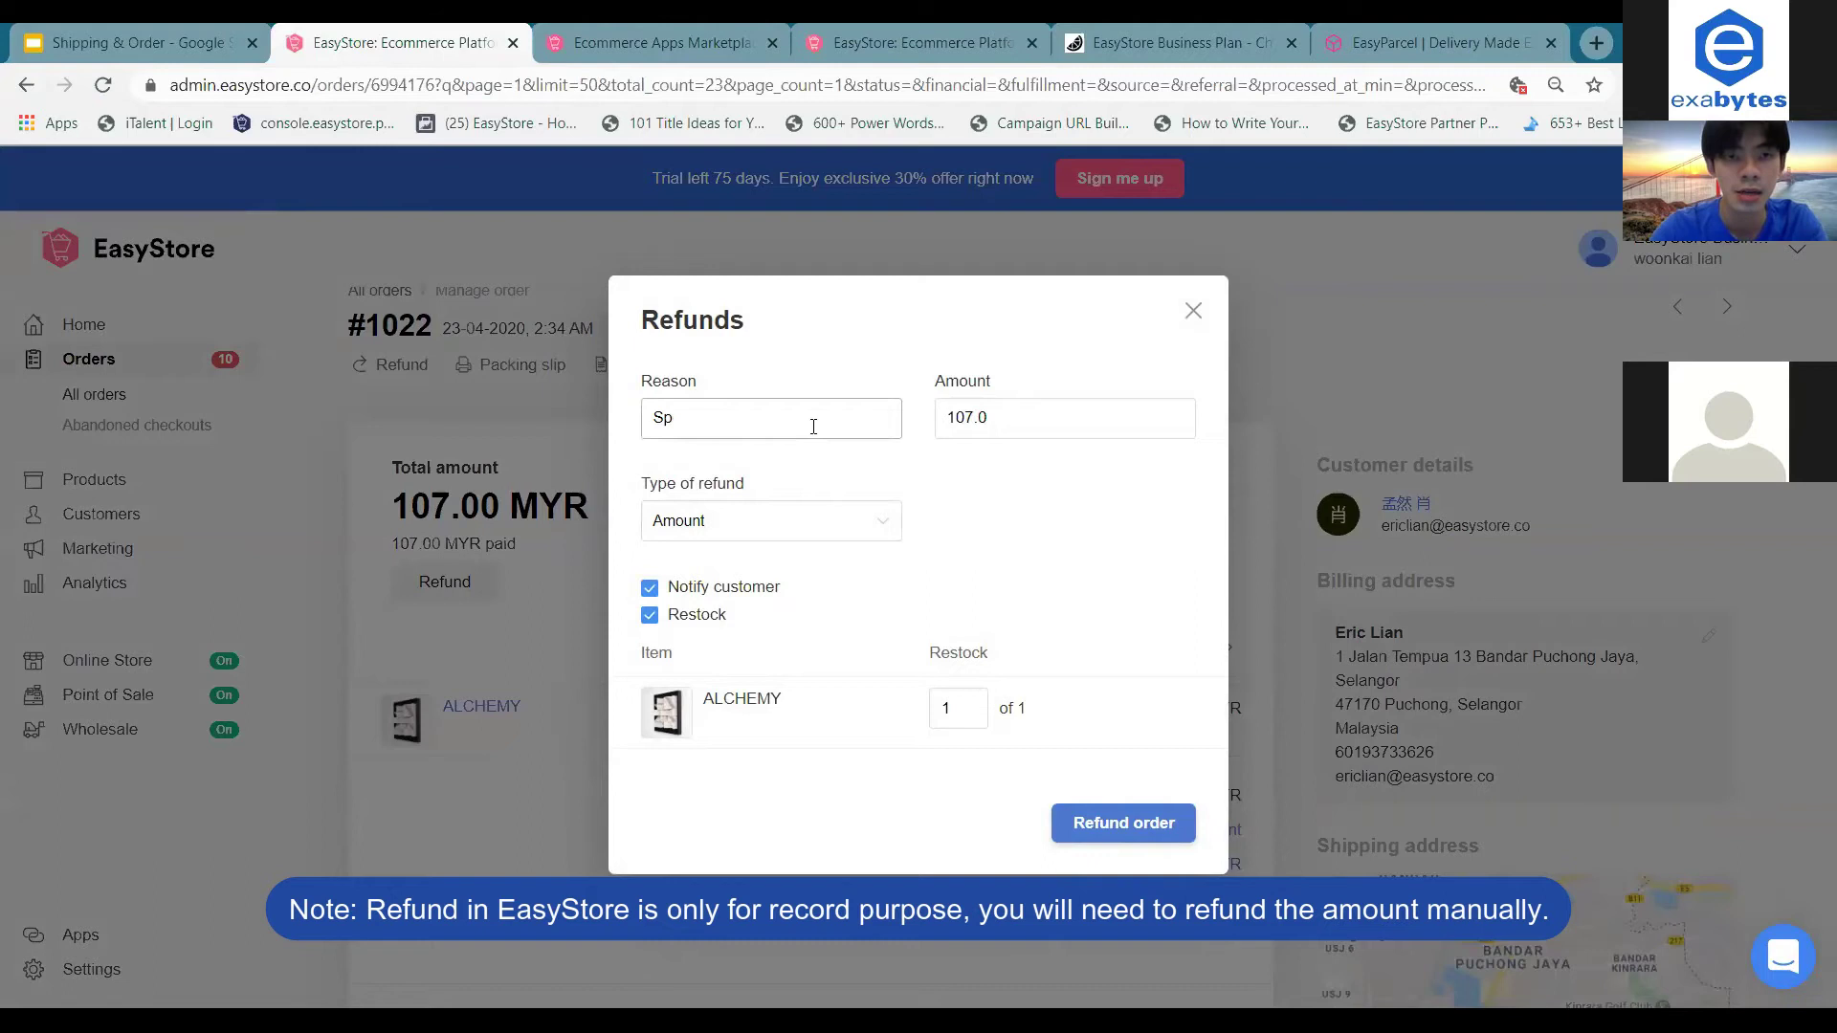
type("Damage Goods")
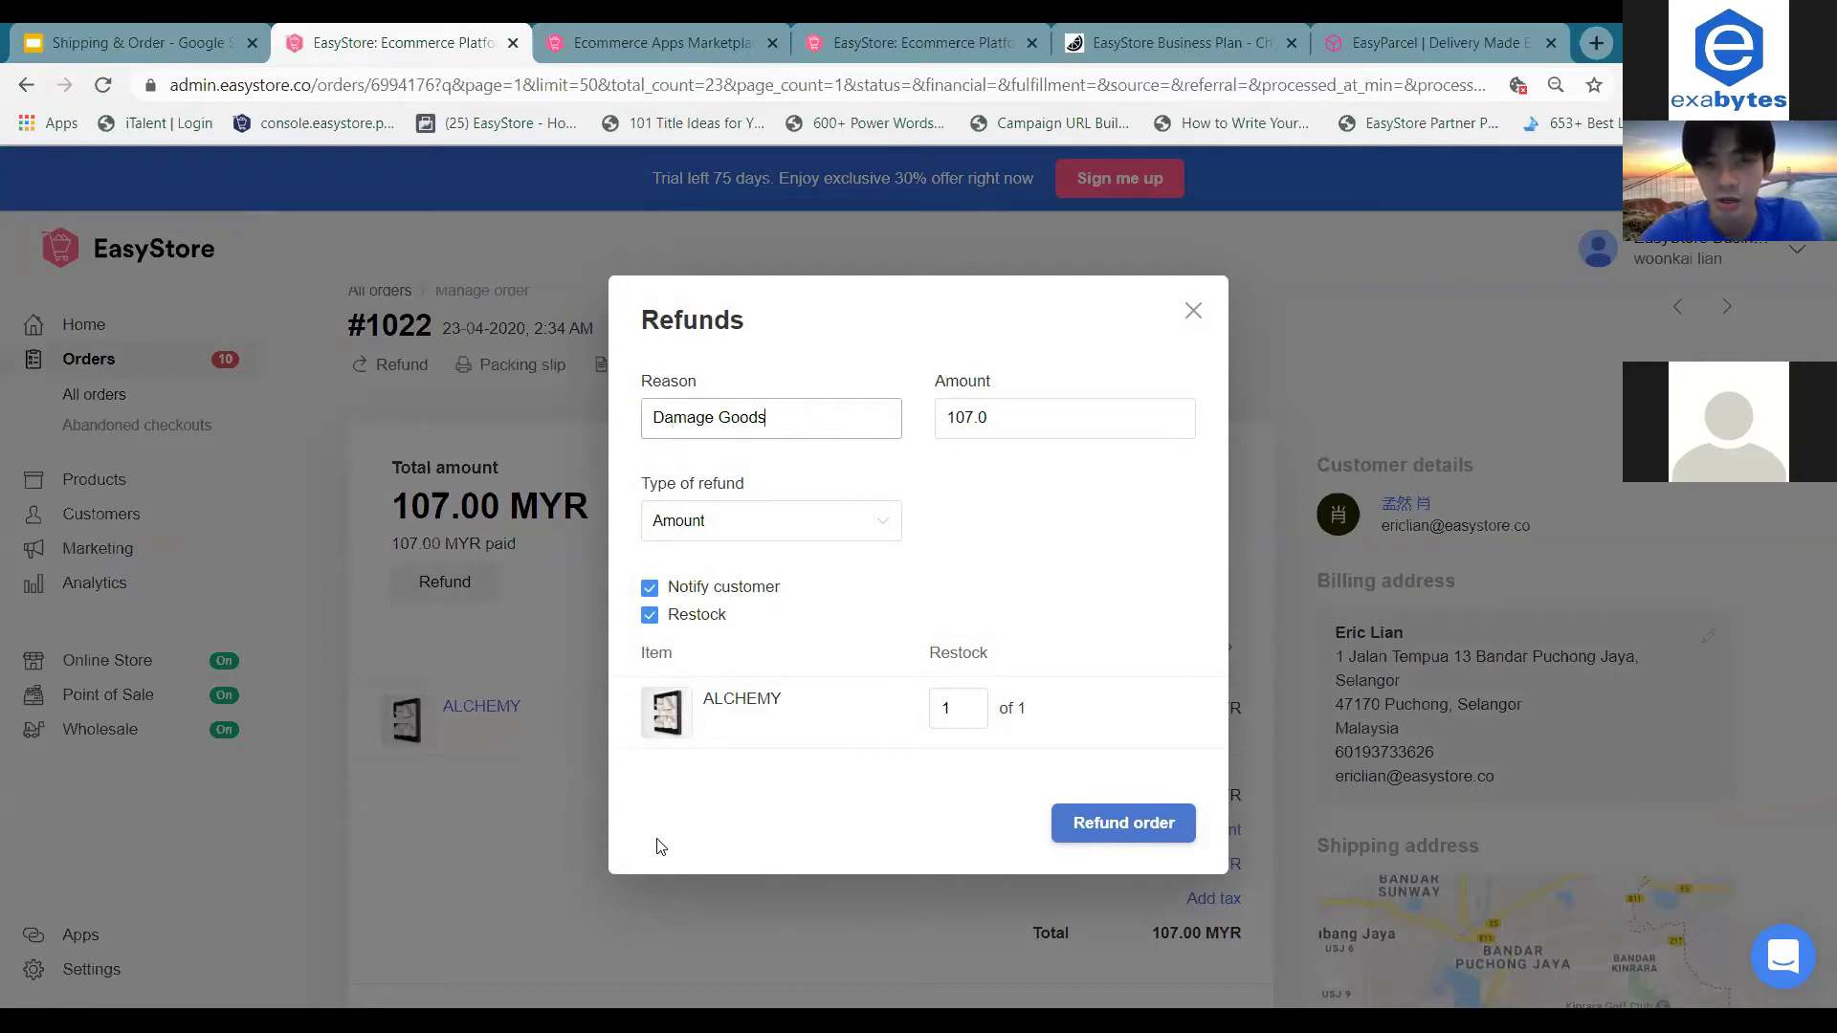
left_click(588, 818)
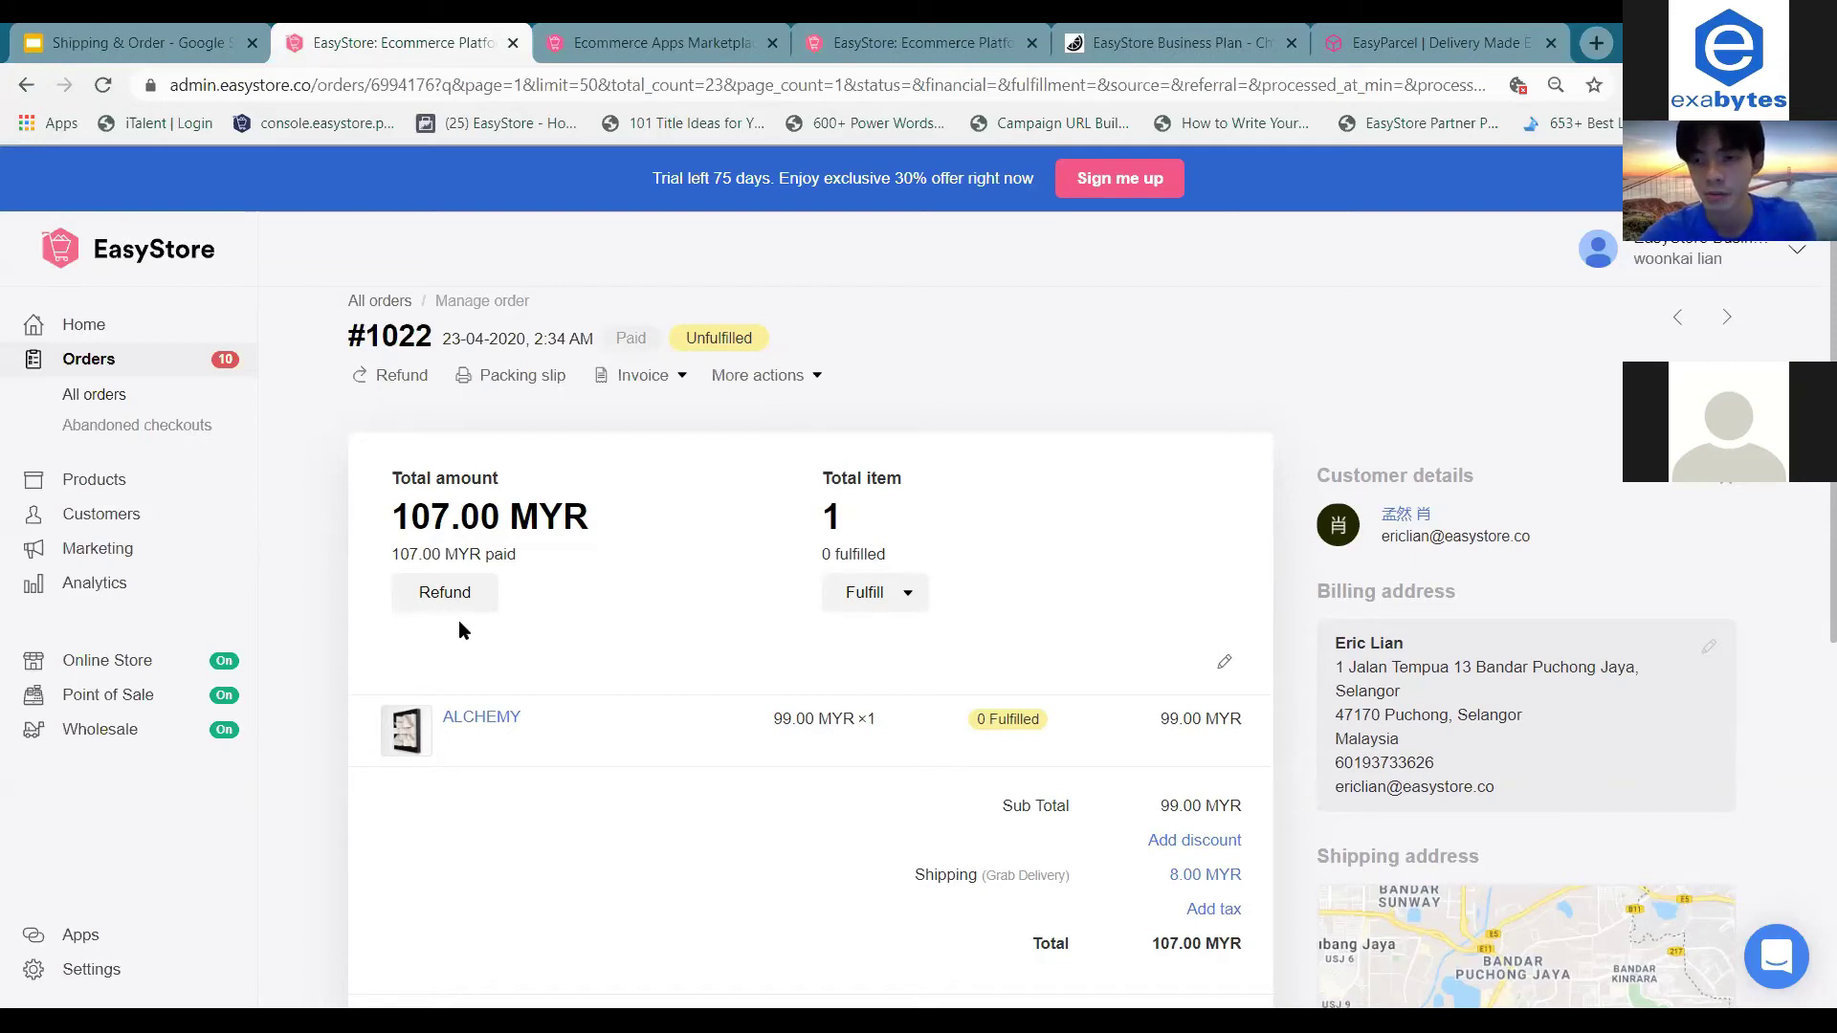
Go back from order #1022 to the orders list.
scroll(458, 621, "down", 1)
scroll(459, 620, "up", 2)
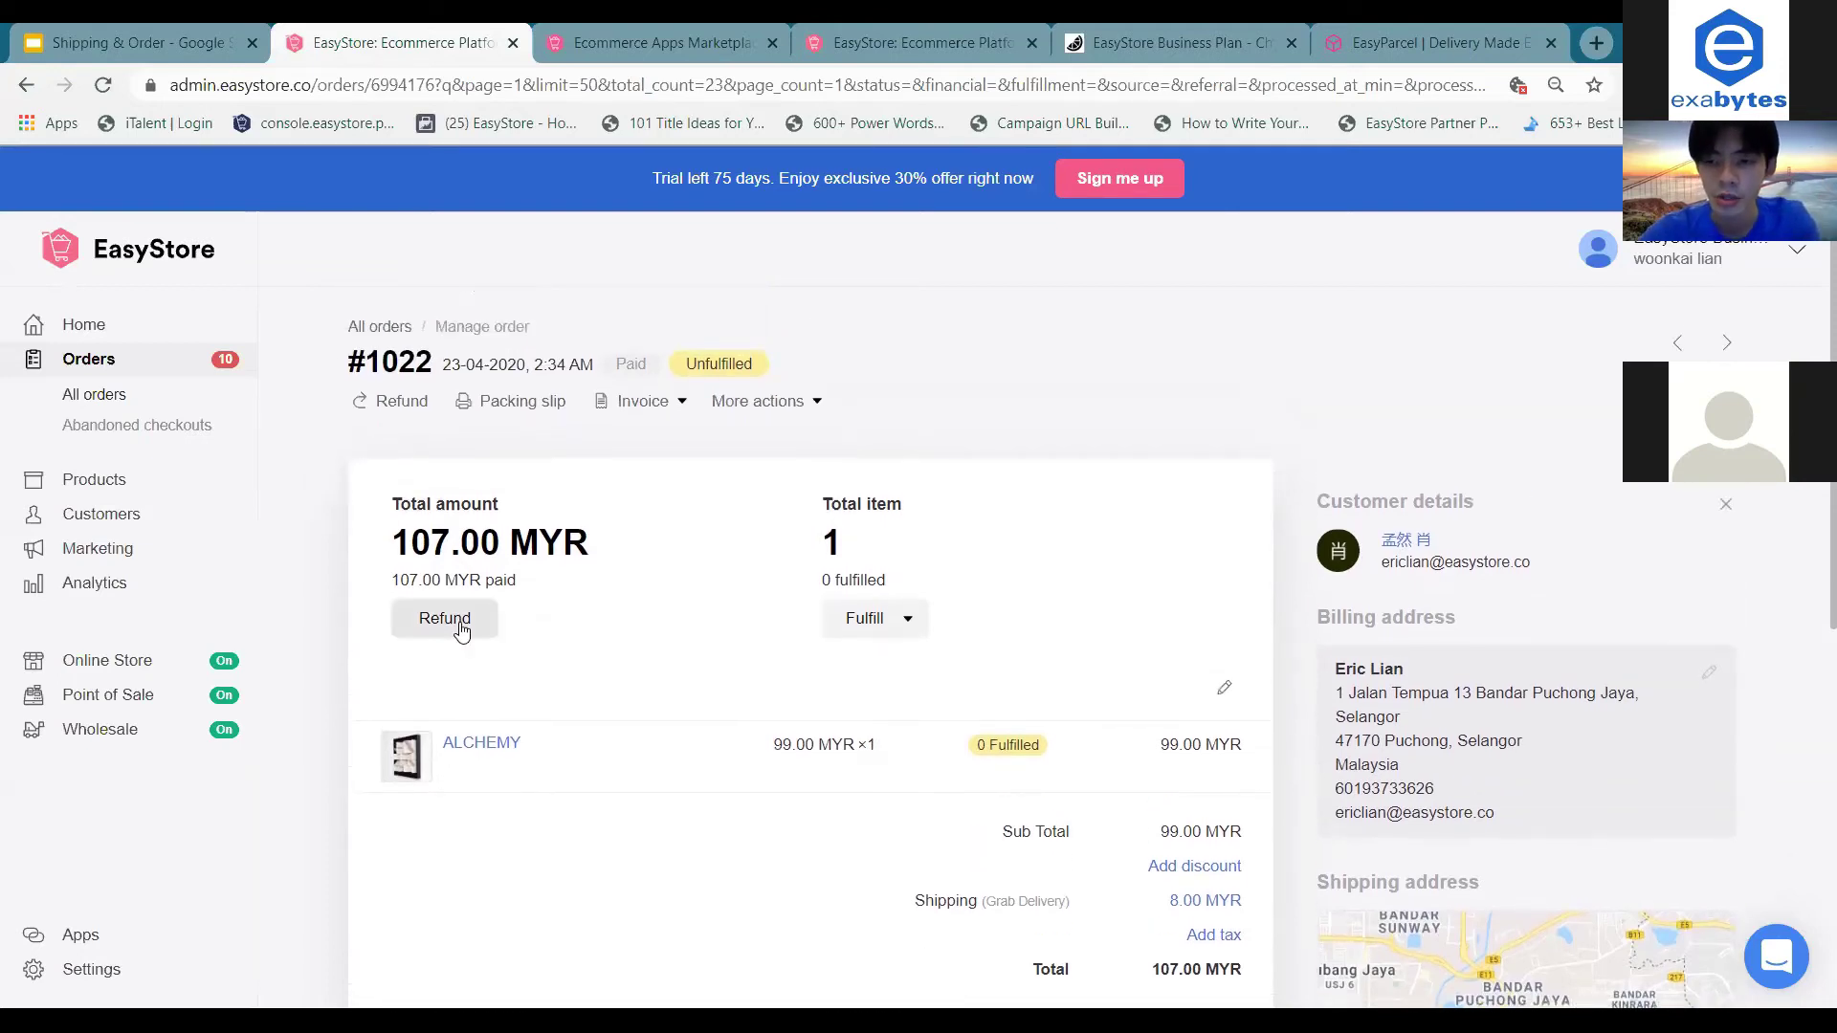
key("alt+Left")
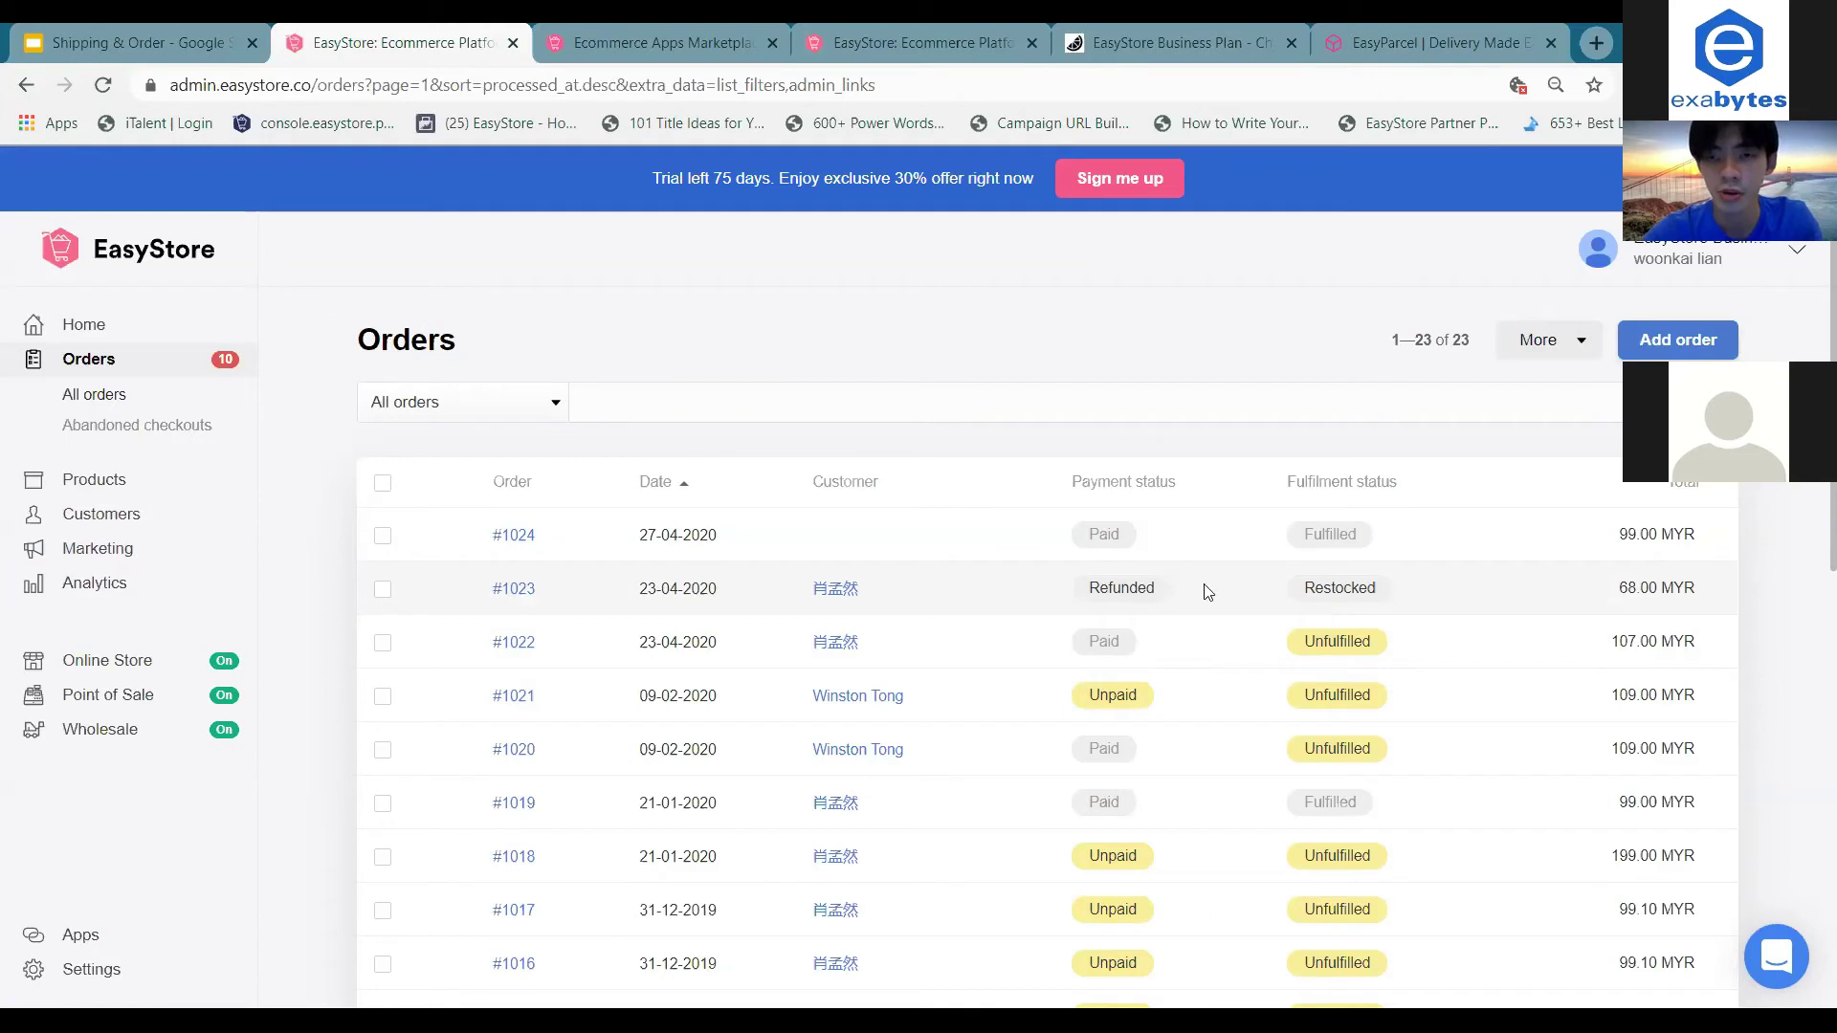
Filter the orders list to Status: Cancelled, showing the 7 cancelled orders.
scroll(861, 555, "down", 1)
scroll(763, 568, "up", 1)
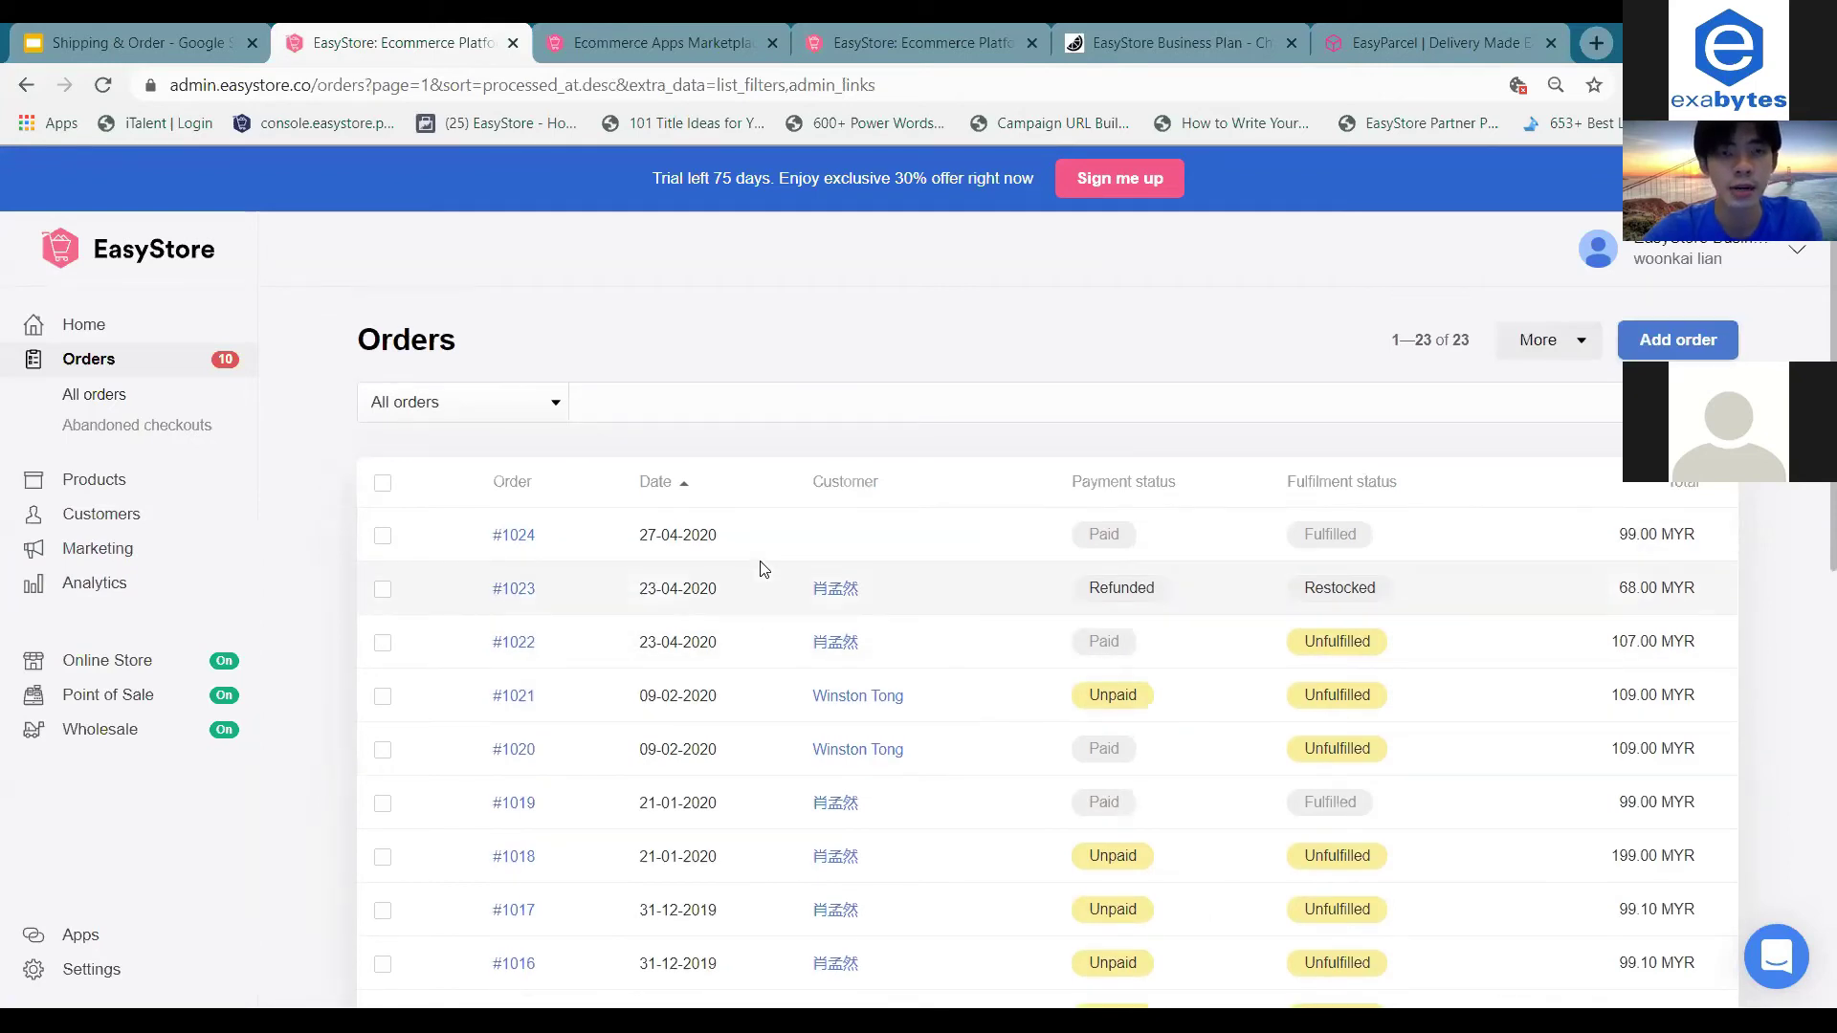
left_click(534, 408)
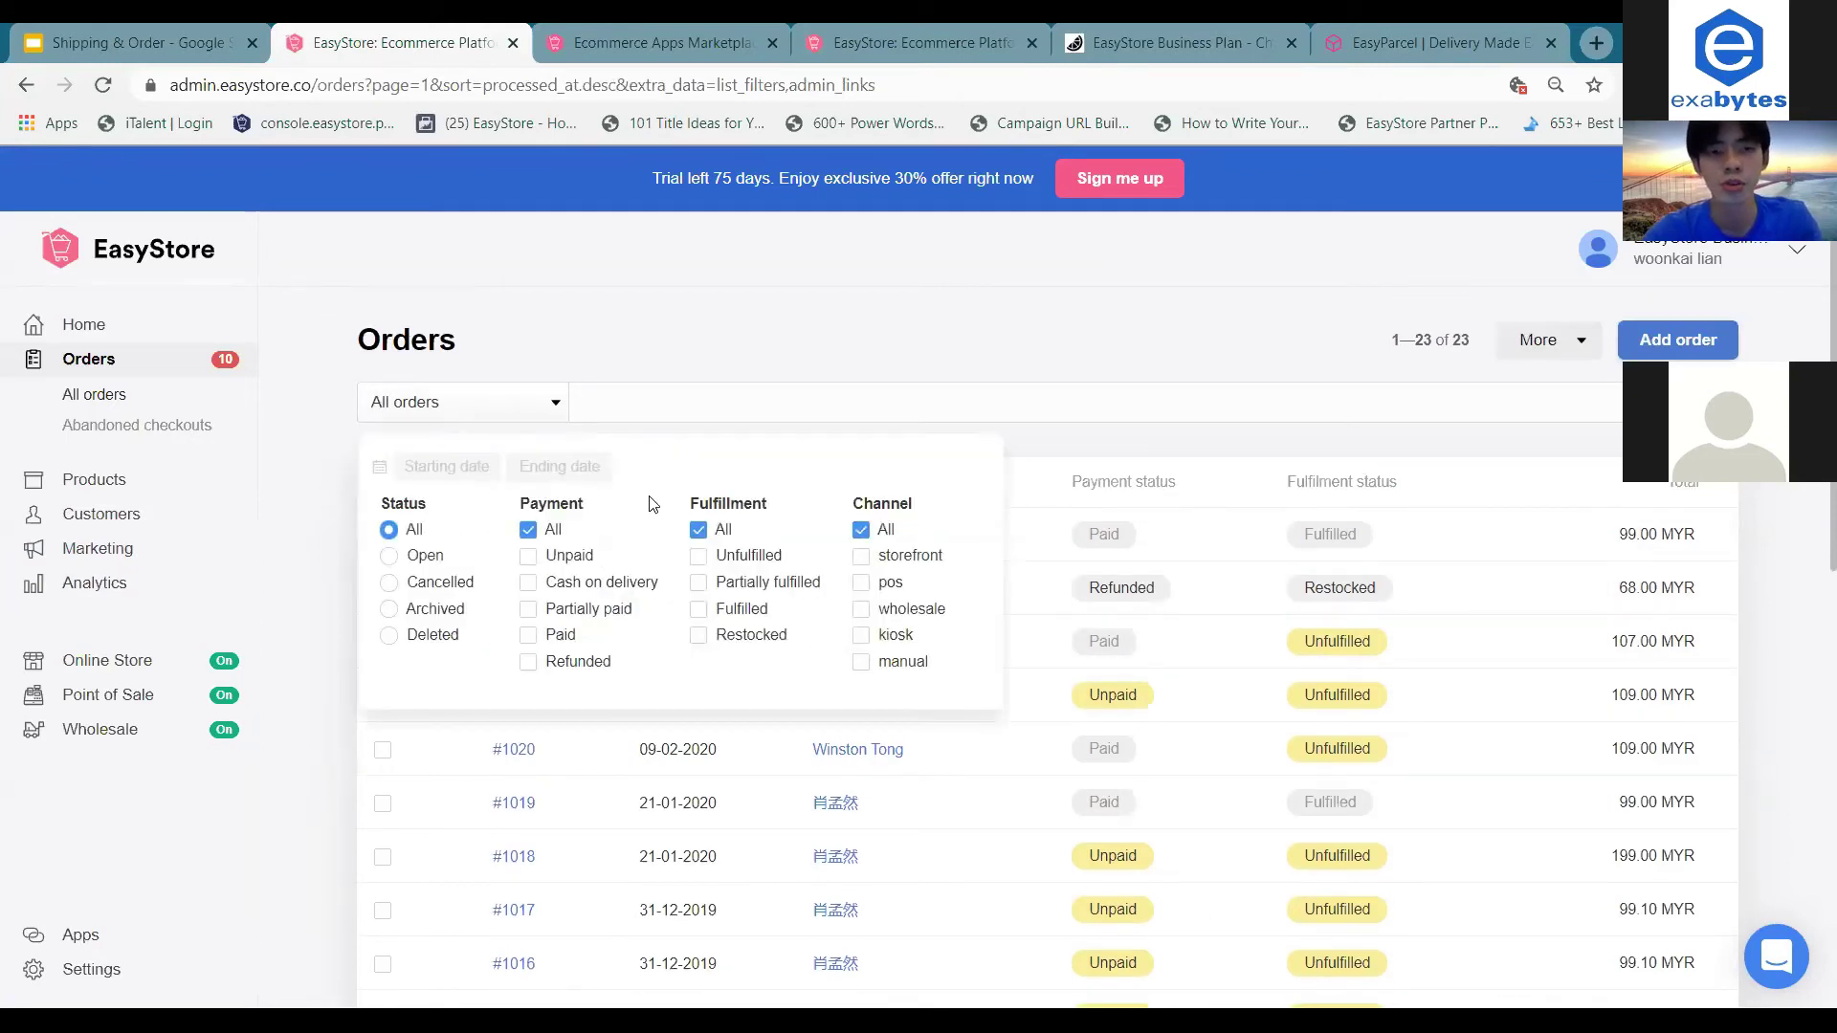
left_click(442, 581)
left_click(1218, 401)
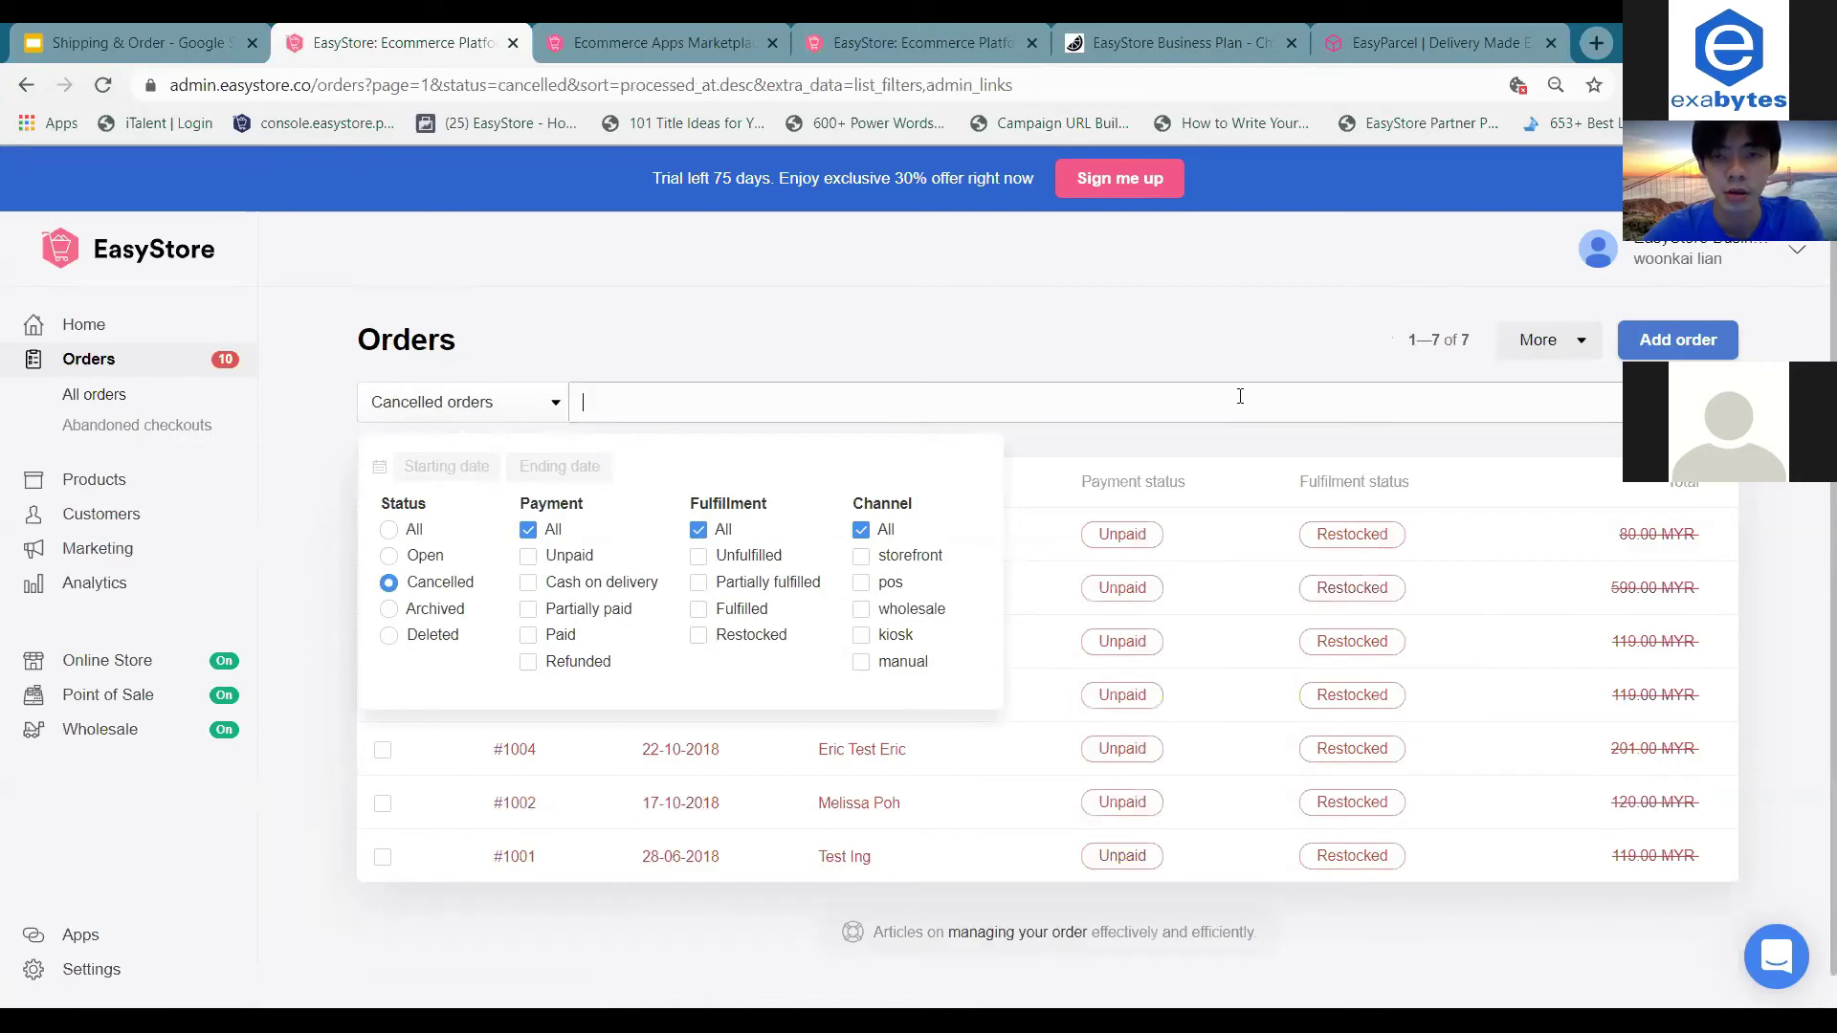